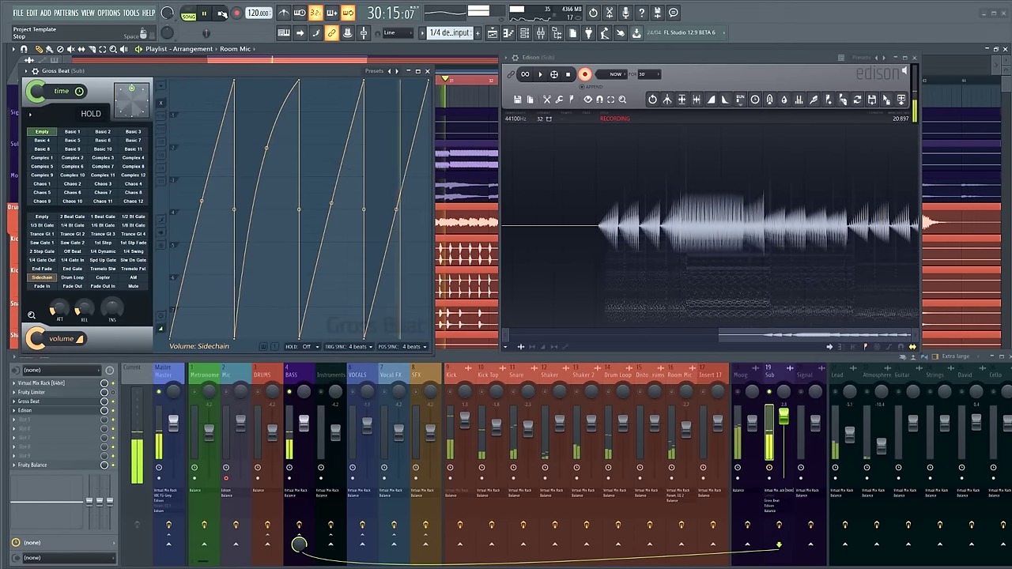
pyautogui.click(229, 9)
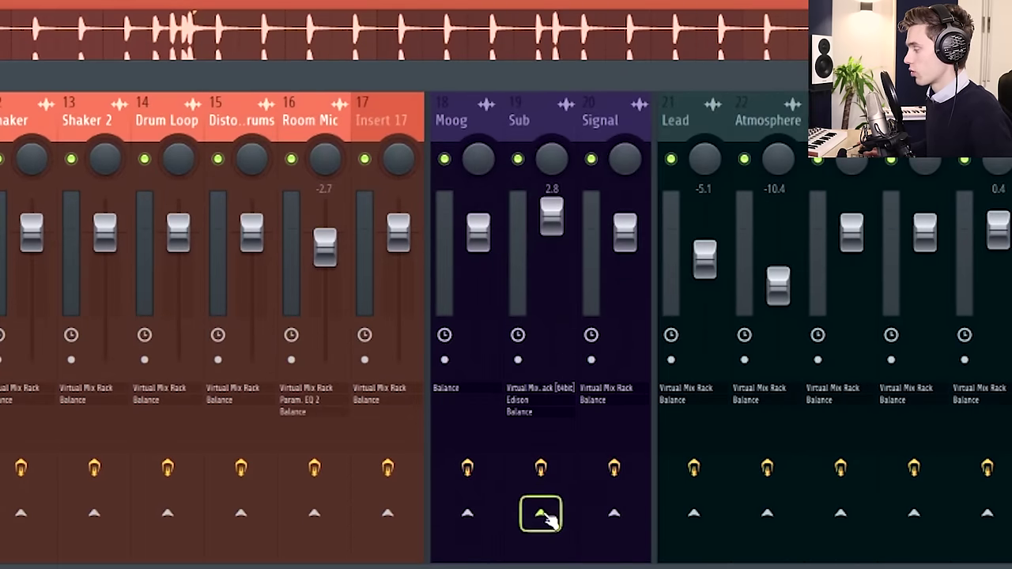
# Sidechain the Kick Top mixer track to the Sub track and turn its send level fully down
pyautogui.rightClick(542, 516)
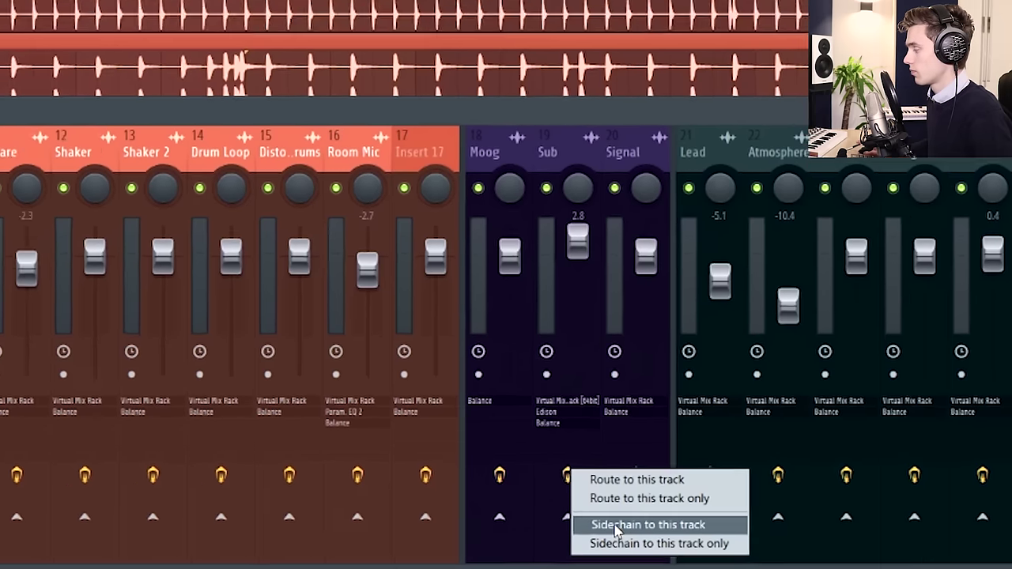
pyautogui.click(593, 526)
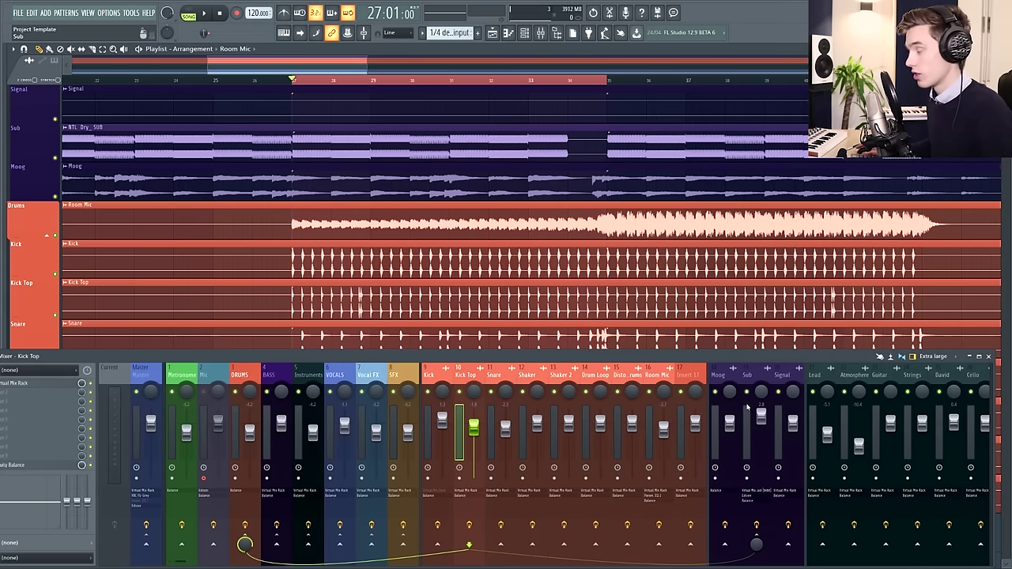
pyautogui.click(756, 544)
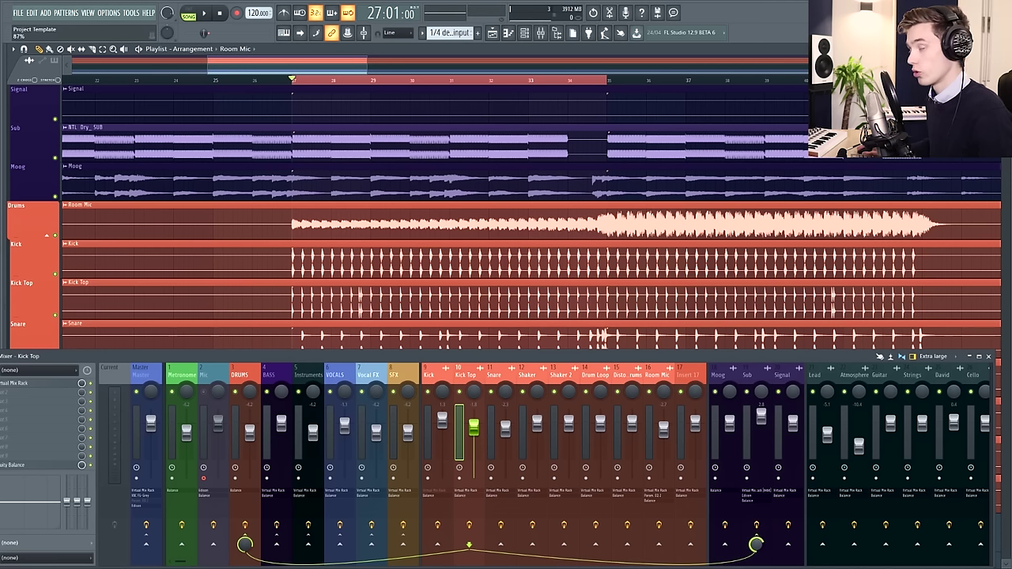
pyautogui.moveTo(756, 544); pyautogui.dragTo(756, 568)
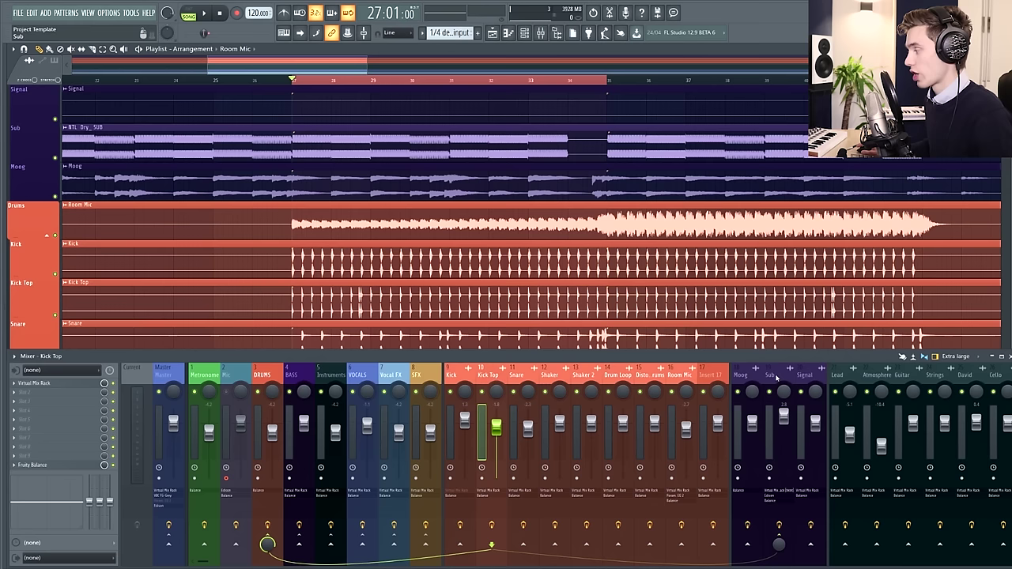
# Load Fruity Limiter into effect slot 2 of the Sub track and set its compressor's sidechain input to 1
pyautogui.click(776, 377)
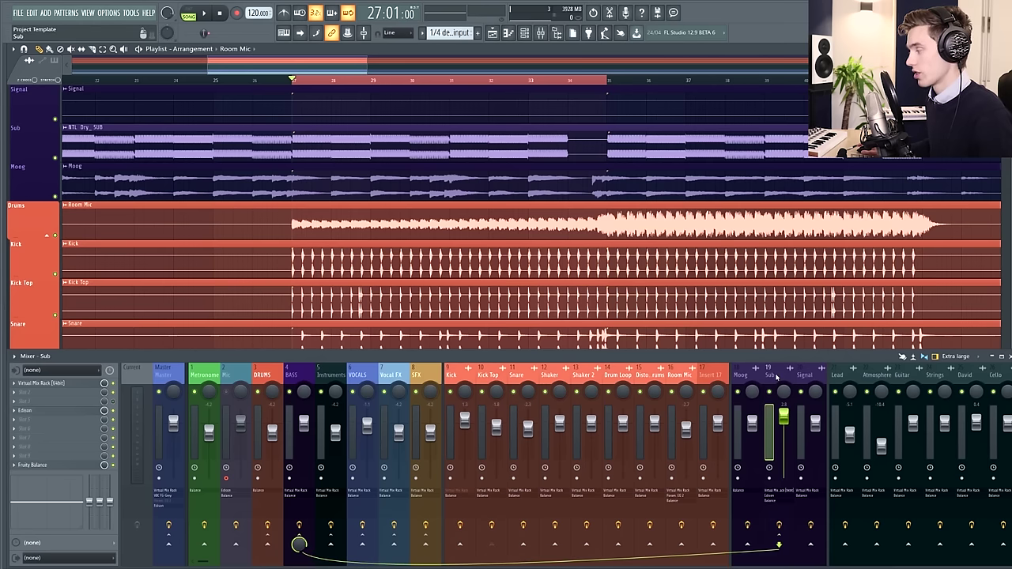
pyautogui.click(18, 397)
pyautogui.moveTo(72, 372)
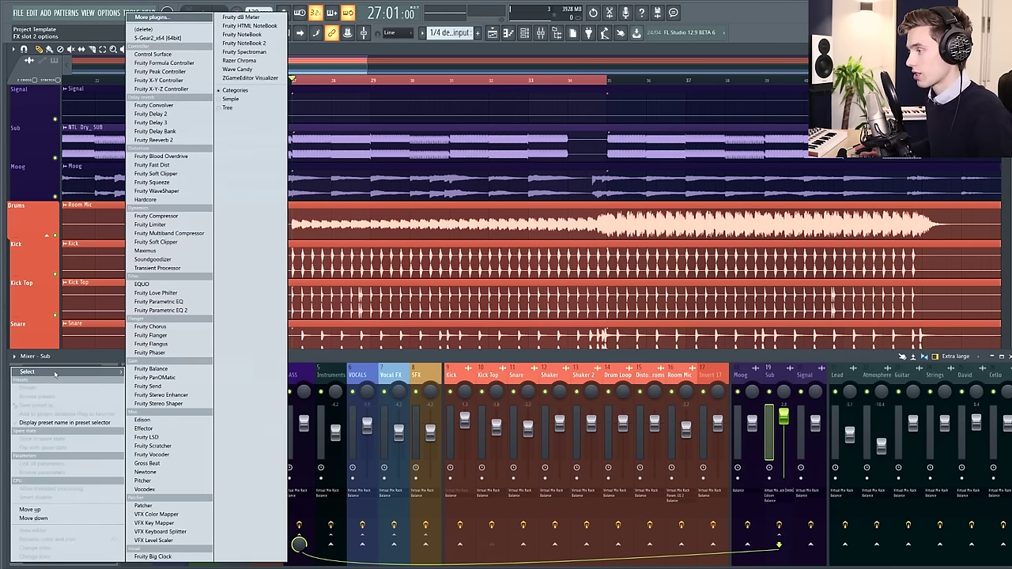
pyautogui.click(166, 226)
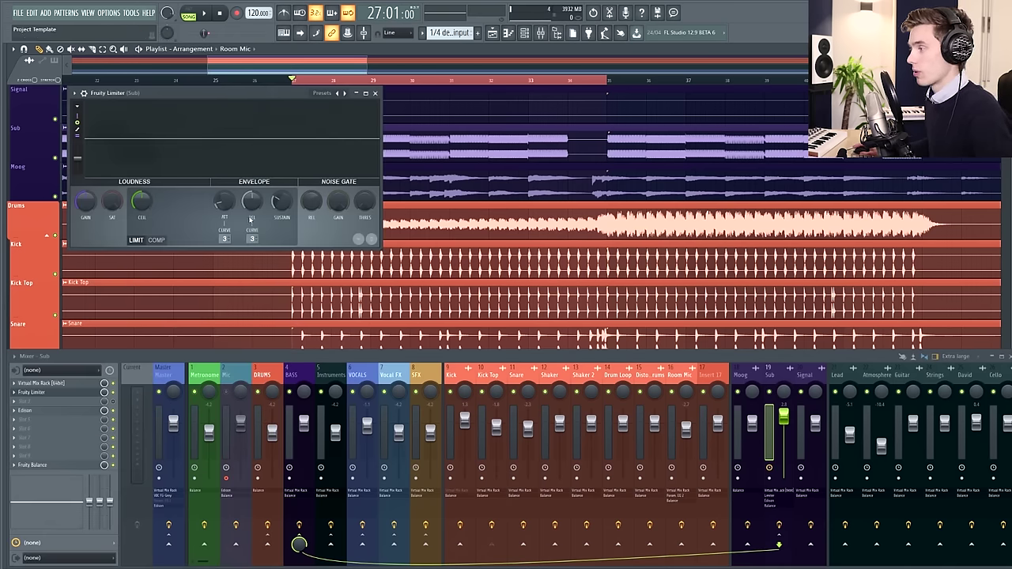
pyautogui.moveTo(379, 248); pyautogui.dragTo(480, 344)
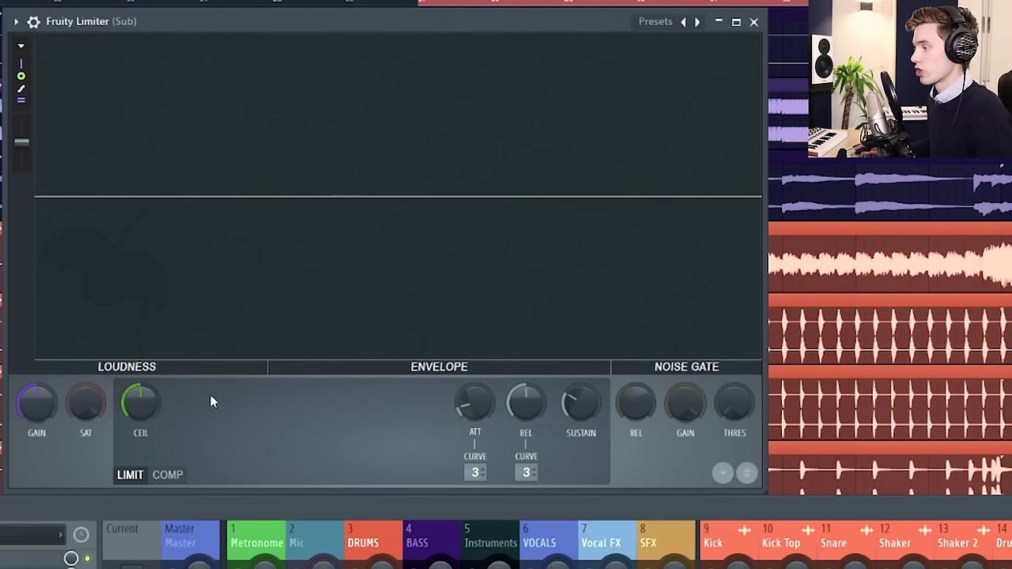
pyautogui.click(169, 477)
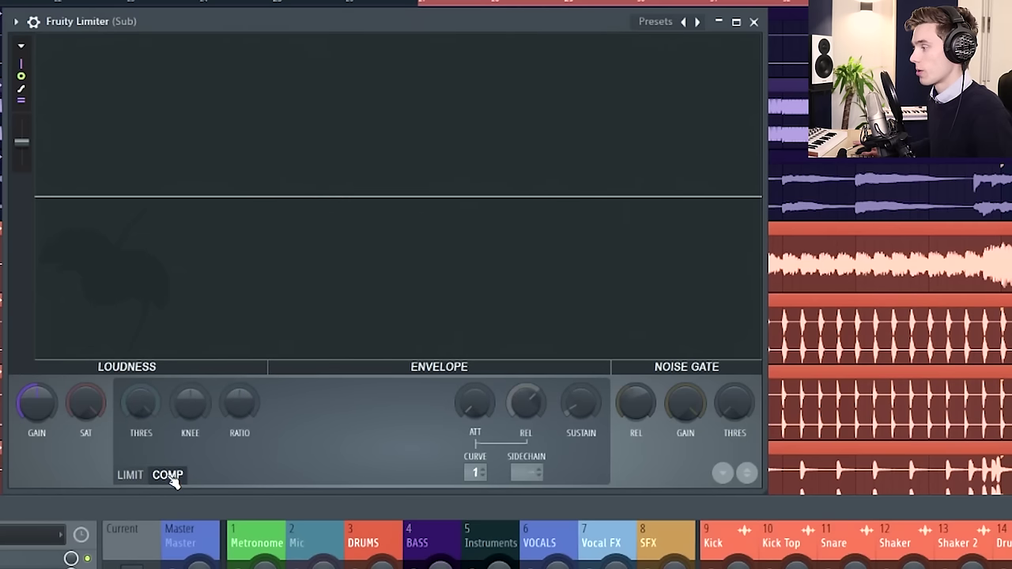
pyautogui.click(527, 474)
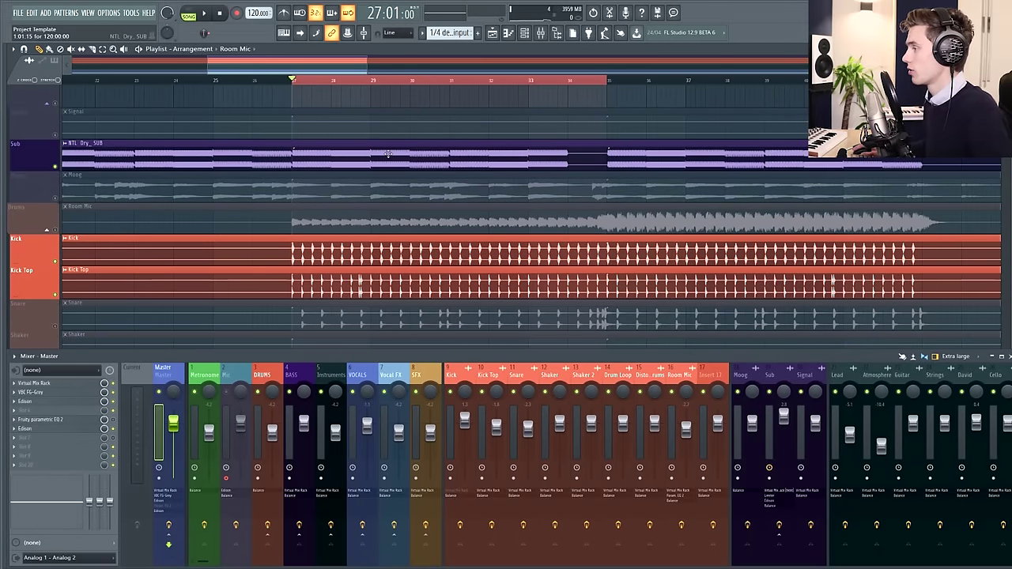
# Play the soloed Sub, Kick and Kick Top tracks from bar 27 and stop after listening
pyautogui.press('space')
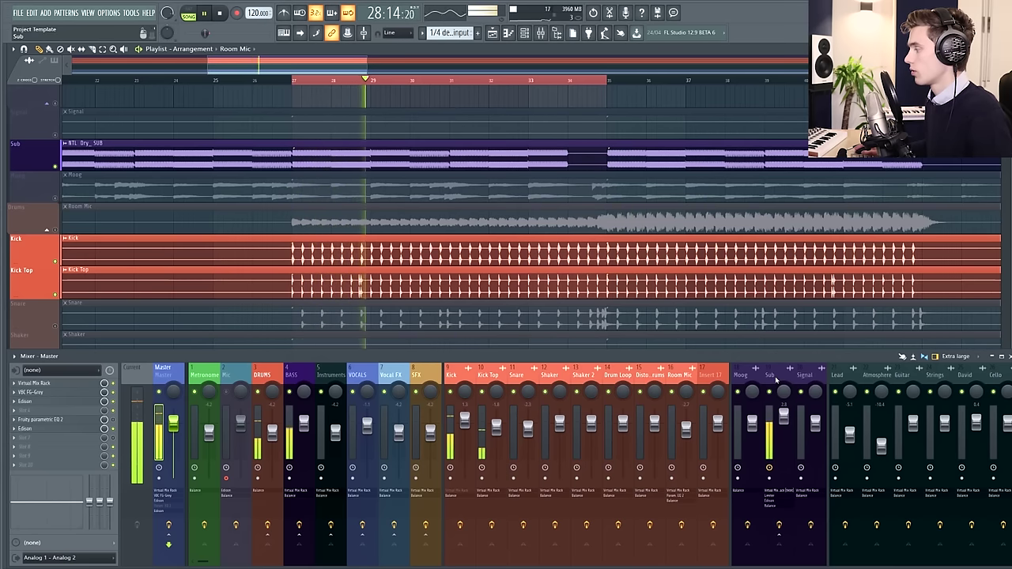
pyautogui.press('space')
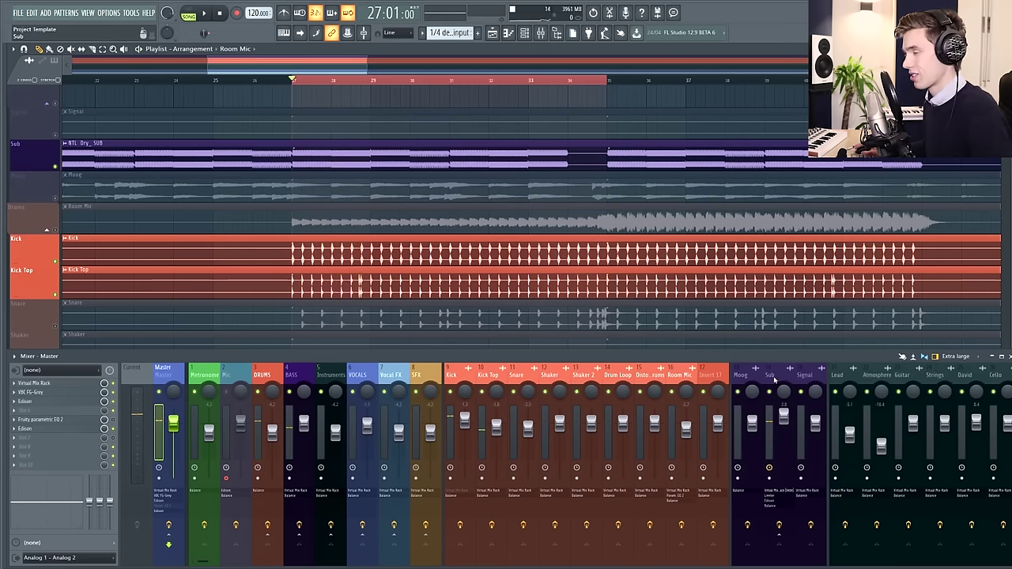
# Reopen the Sub track's Fruity Limiter, lower the compressor threshold to about -30.8 dB and raise its ratio during playback
pyautogui.click(773, 378)
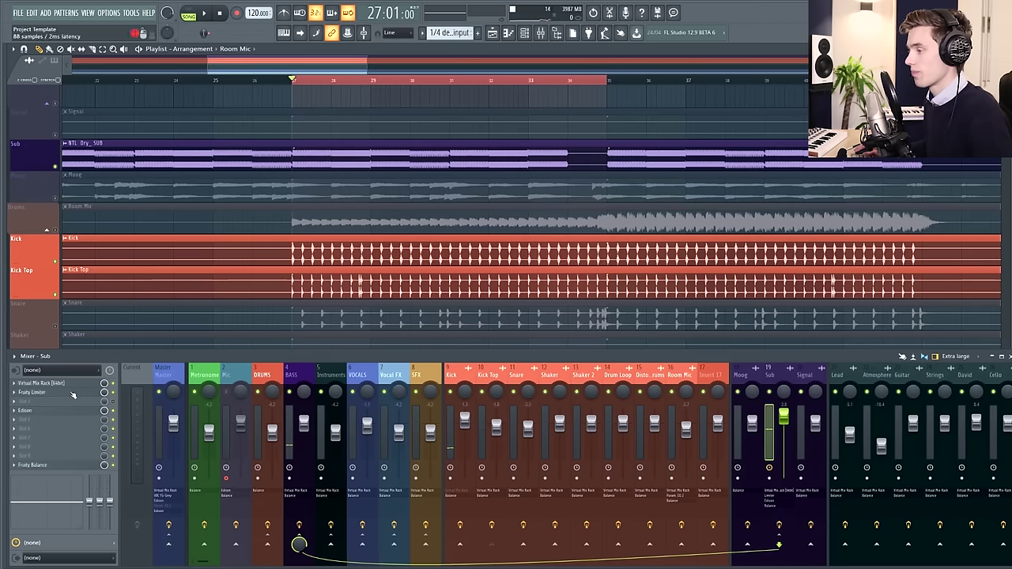
pyautogui.click(73, 394)
pyautogui.moveTo(343, 90); pyautogui.dragTo(307, 96)
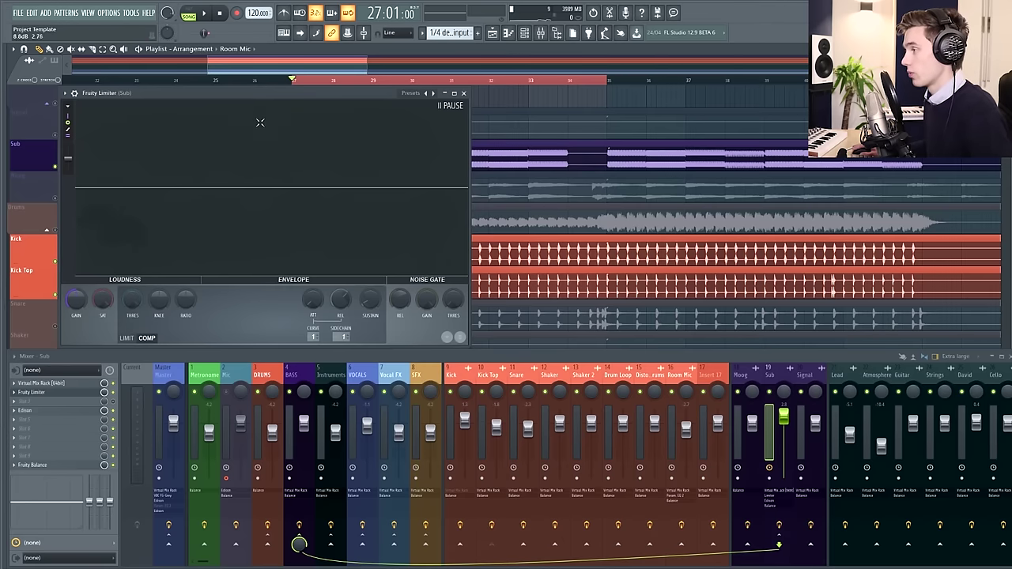
pyautogui.moveTo(264, 98); pyautogui.dragTo(262, 97)
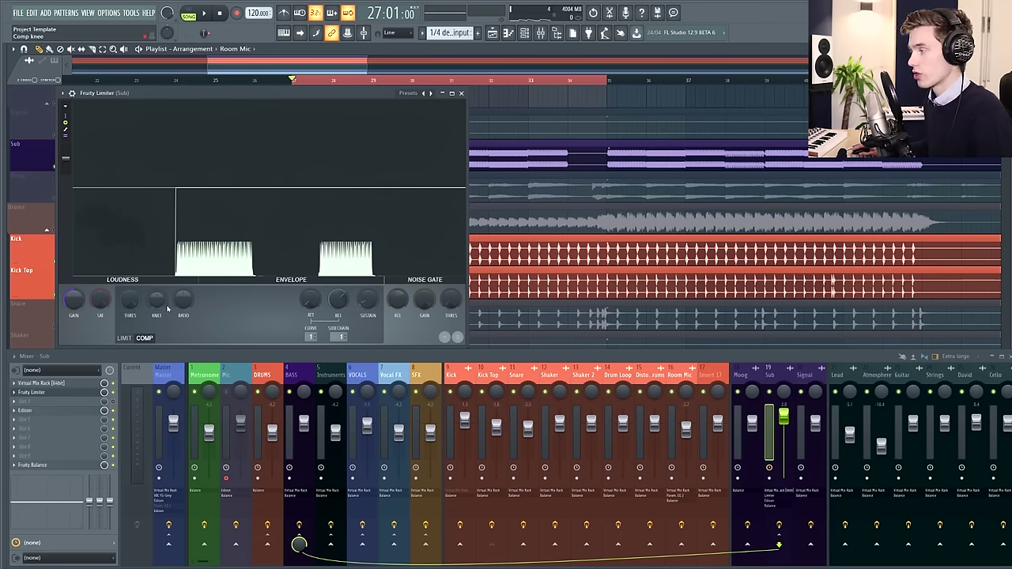
pyautogui.moveTo(130, 299); pyautogui.dragTo(130, 320)
pyautogui.press('space')
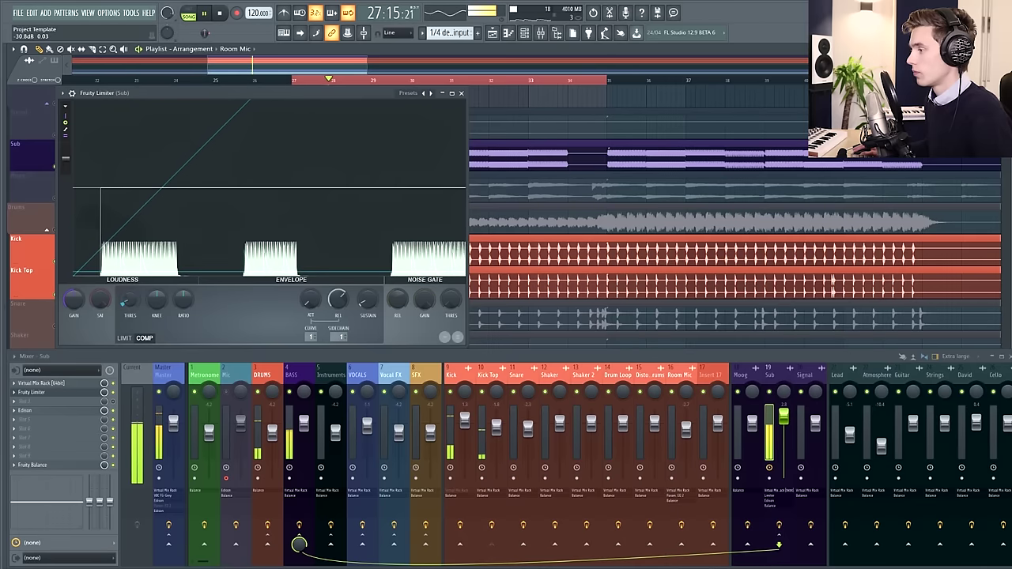
pyautogui.moveTo(183, 299); pyautogui.dragTo(183, 273)
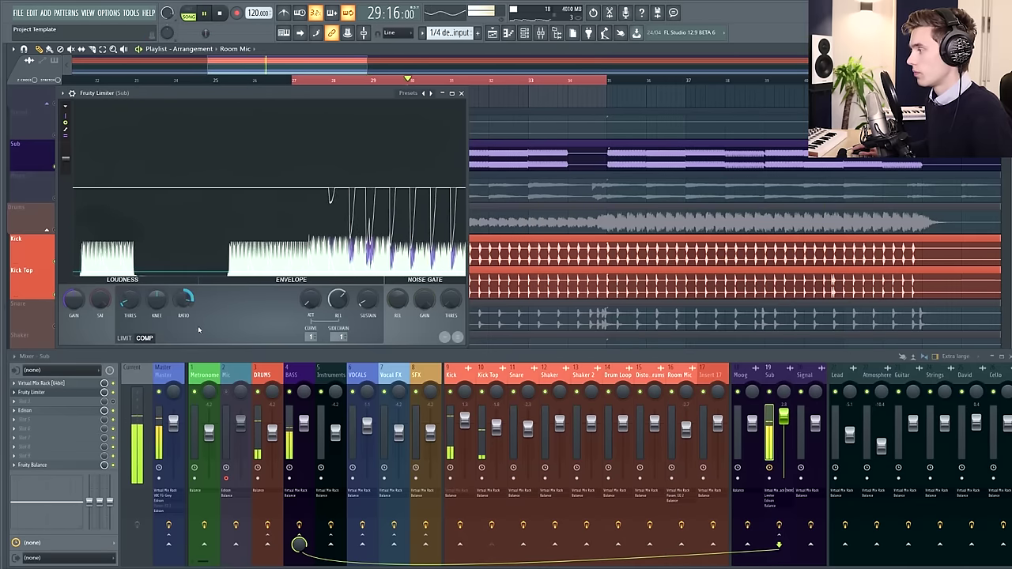
pyautogui.press('space')
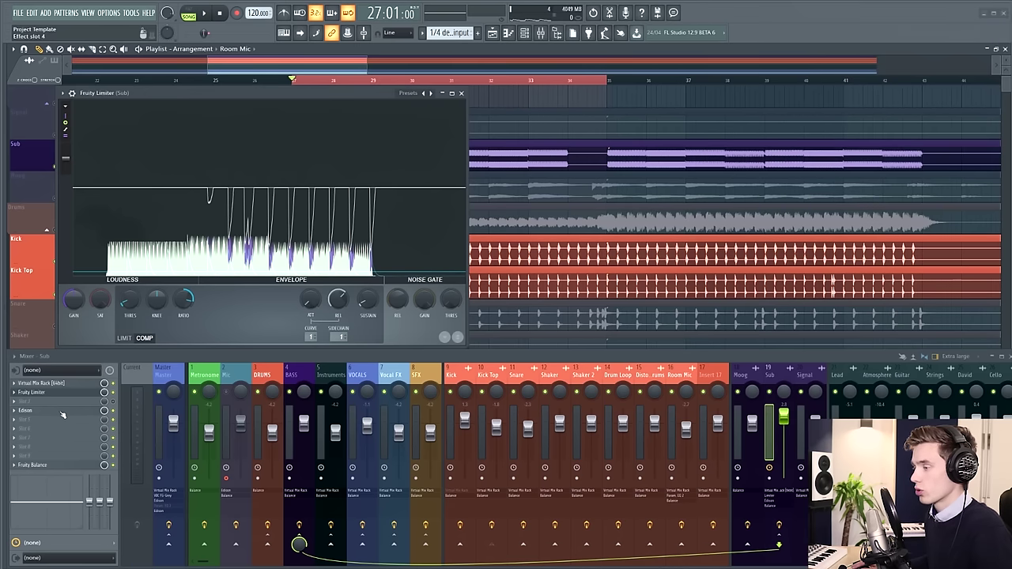
# Record the Sub track's playback in Edison, enabling Fruity Limiter partway through and varying its compressor threshold
pyautogui.click(60, 412)
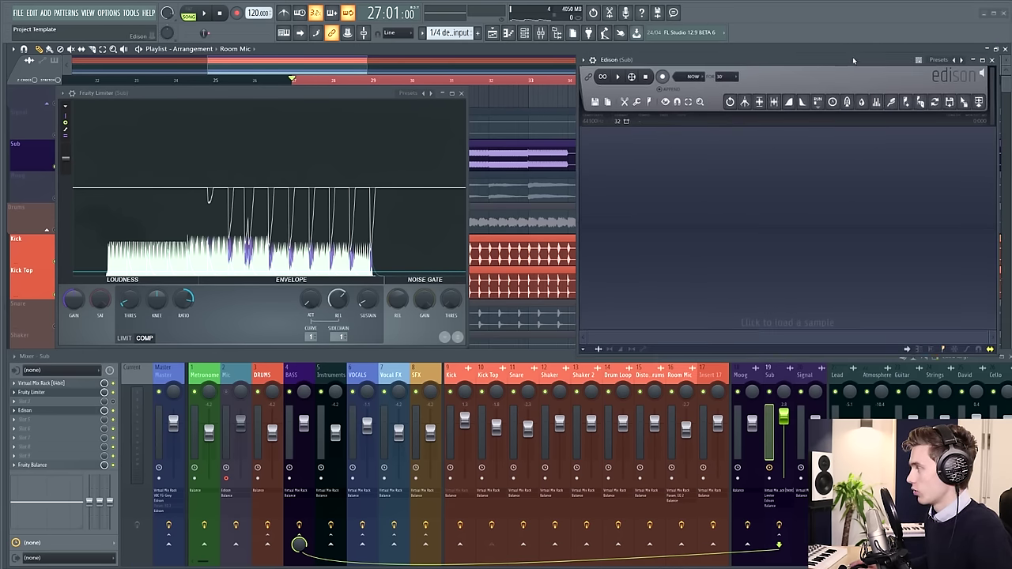
pyautogui.moveTo(851, 70); pyautogui.dragTo(851, 62)
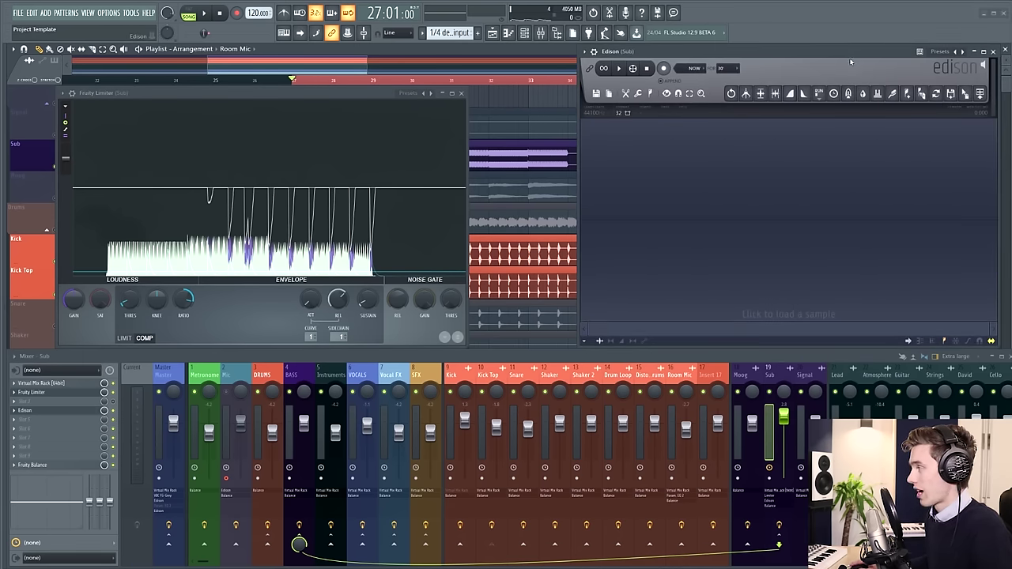
pyautogui.click(666, 69)
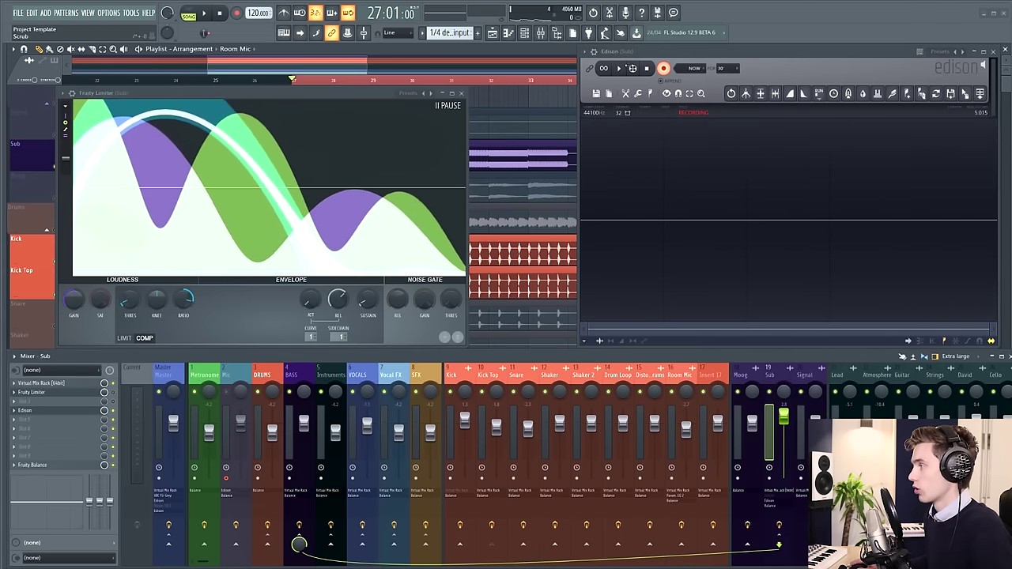
pyautogui.click(205, 14)
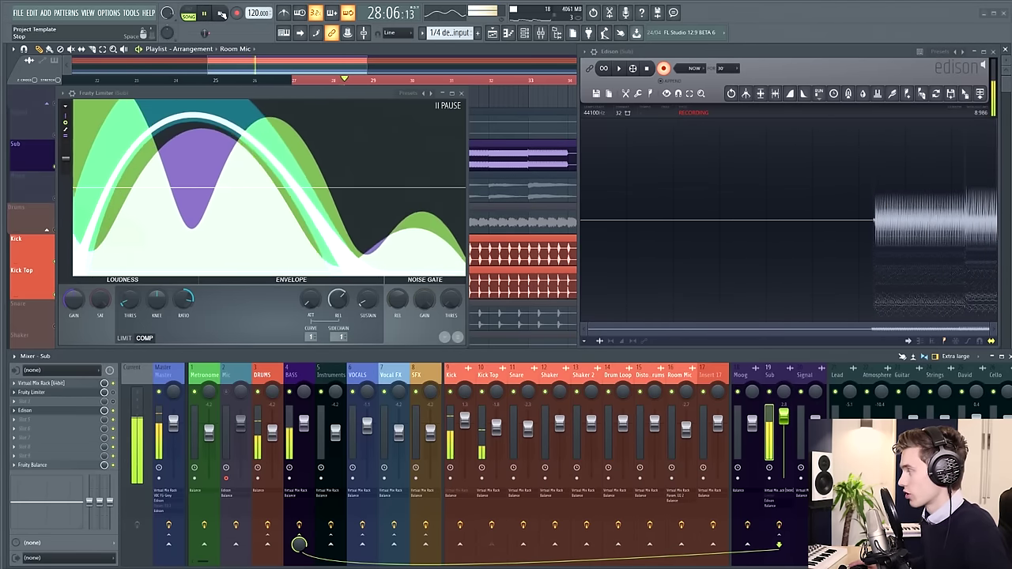
pyautogui.click(114, 393)
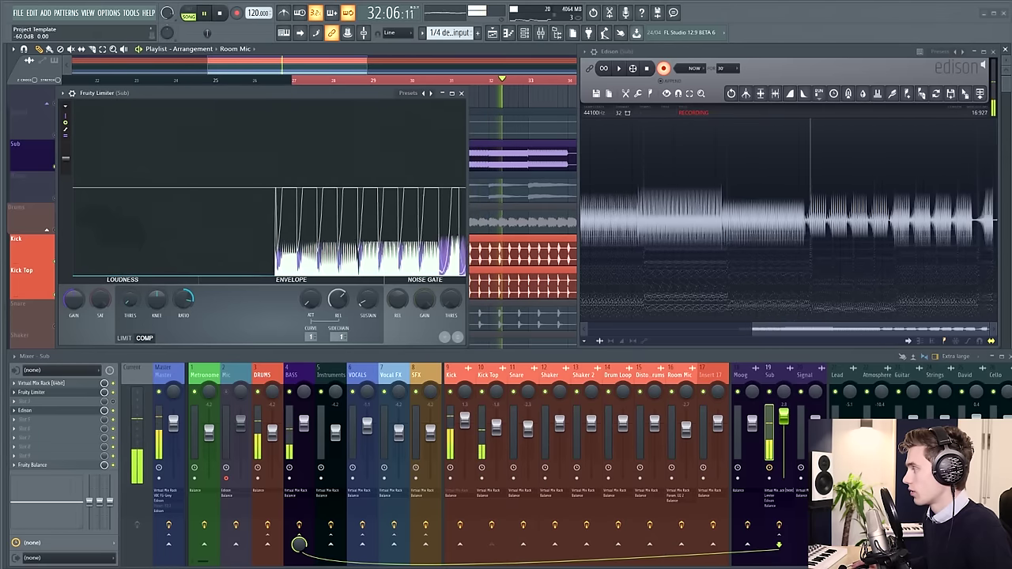
pyautogui.moveTo(129, 300); pyautogui.dragTo(129, 290)
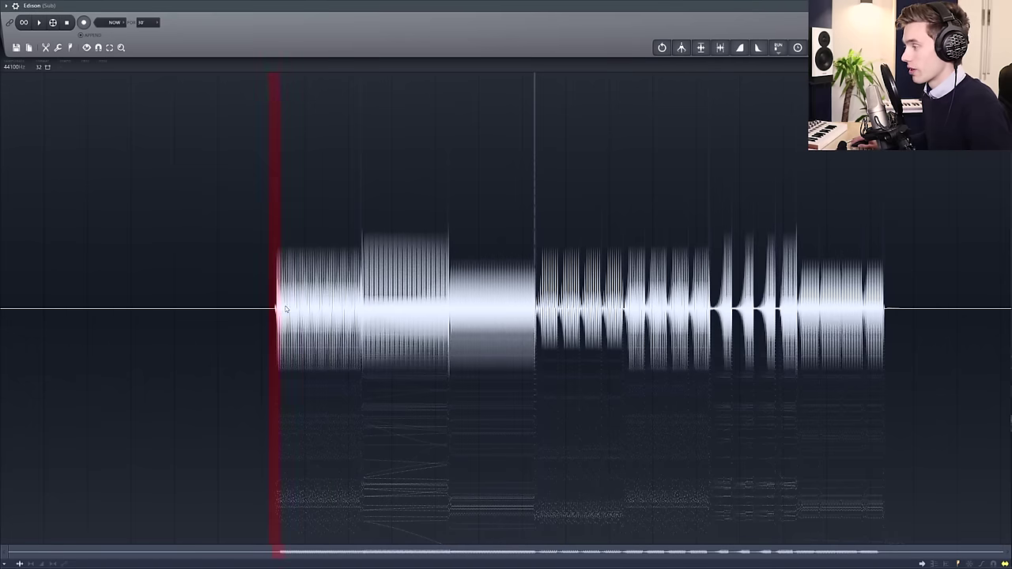
# Compare the uncompressed first half with the sidechained second half of the recorded waveform in Edison
pyautogui.moveTo(287, 309); pyautogui.dragTo(478, 310)
pyautogui.moveTo(541, 310); pyautogui.dragTo(282, 317)
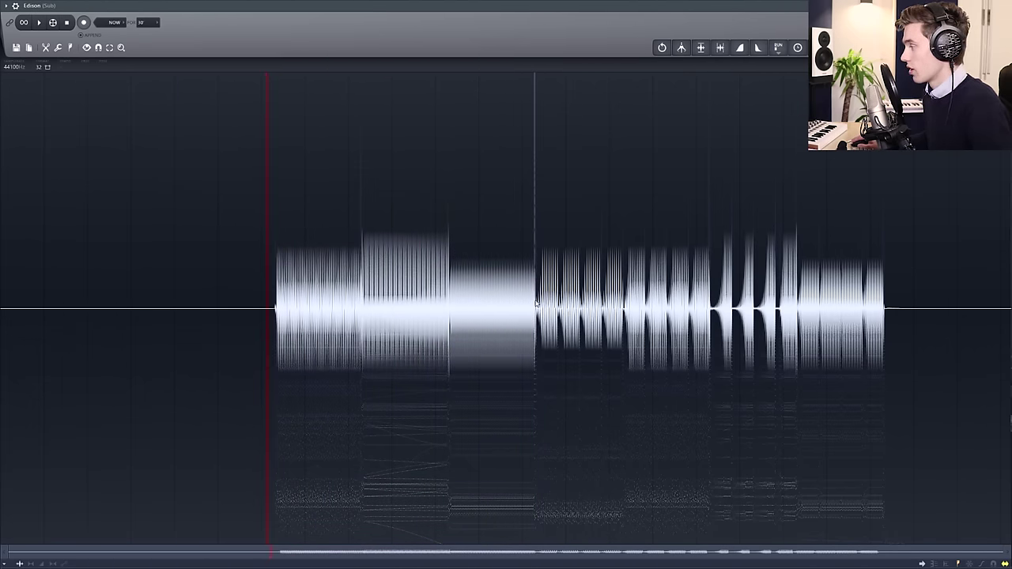
pyautogui.moveTo(537, 305); pyautogui.dragTo(586, 304)
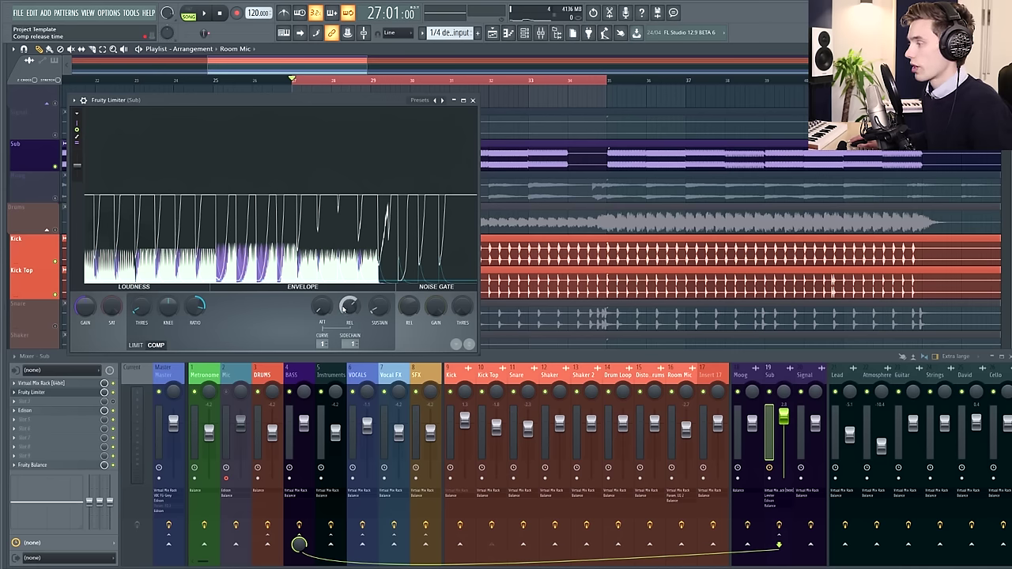
# Try a much shorter compressor release time in Fruity Limiter and finish with a longer release above about 85 ms
pyautogui.moveTo(354, 306); pyautogui.dragTo(353, 340)
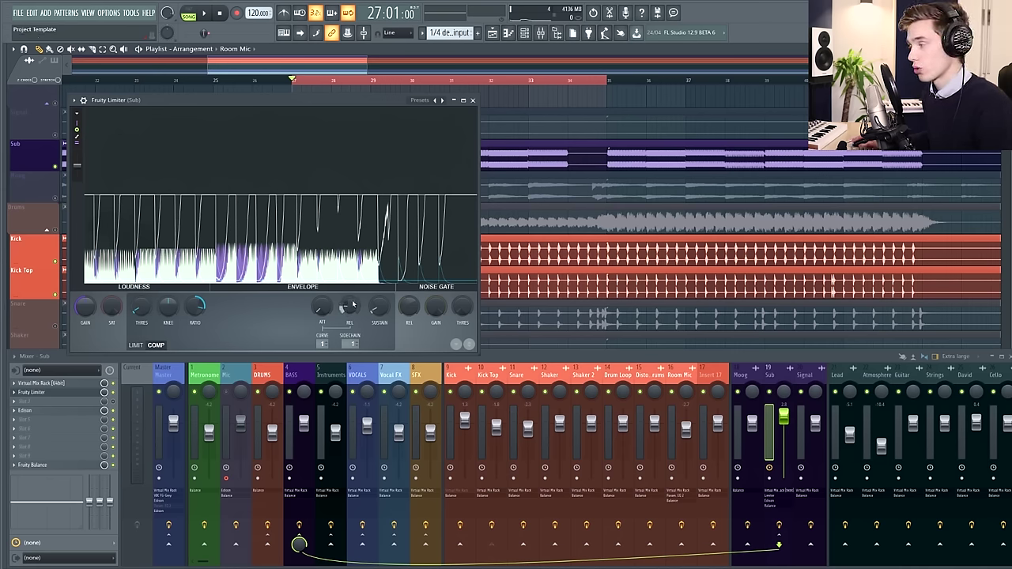
pyautogui.moveTo(353, 309); pyautogui.dragTo(353, 293)
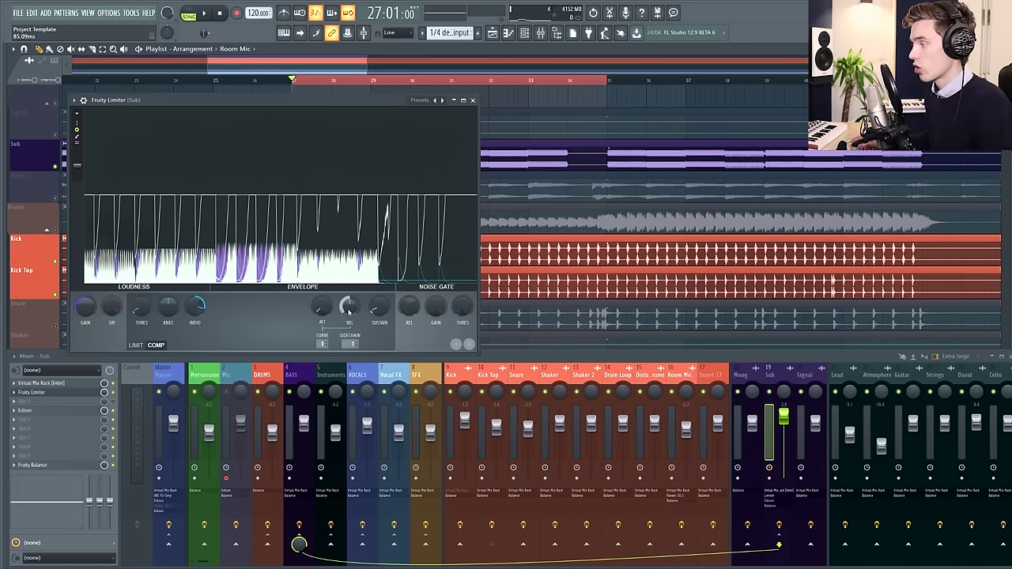
pyautogui.moveTo(348, 312); pyautogui.dragTo(349, 297)
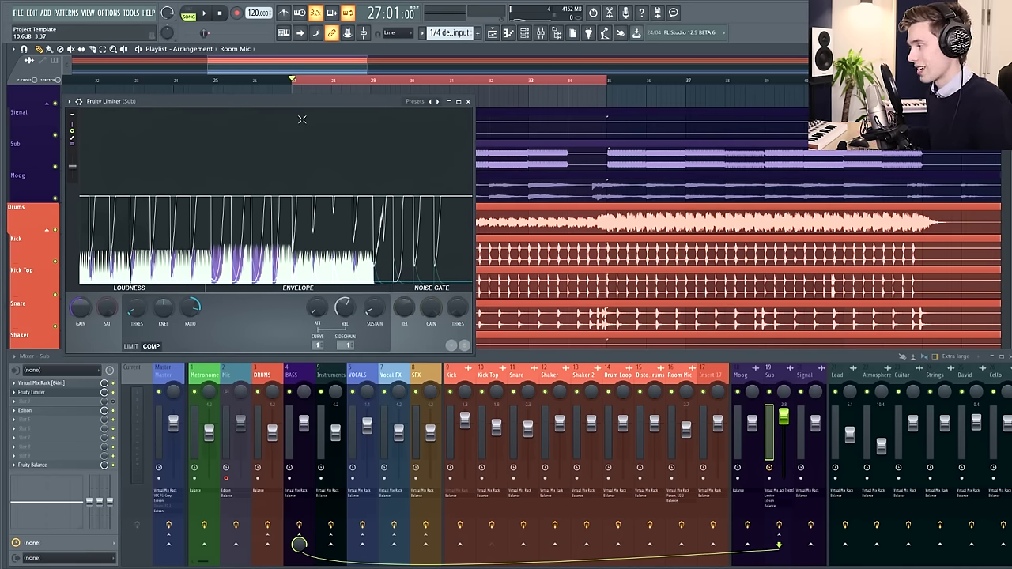
# Play the full mix while trying a compressor ratio of about 10.2:1 and raising the sustain slightly, and close Fruity Limiter
pyautogui.press('space')
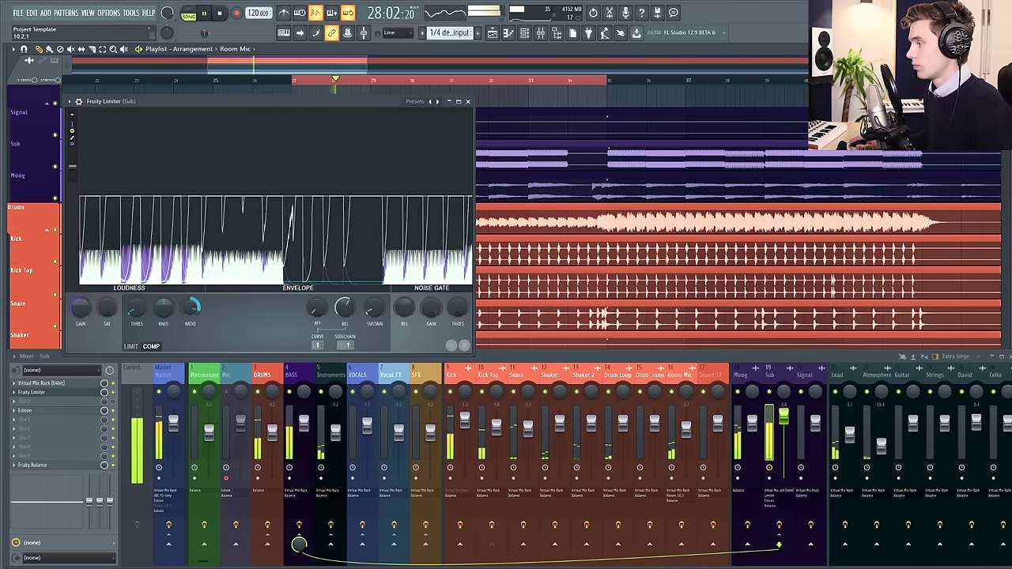
pyautogui.moveTo(372, 311); pyautogui.dragTo(373, 307)
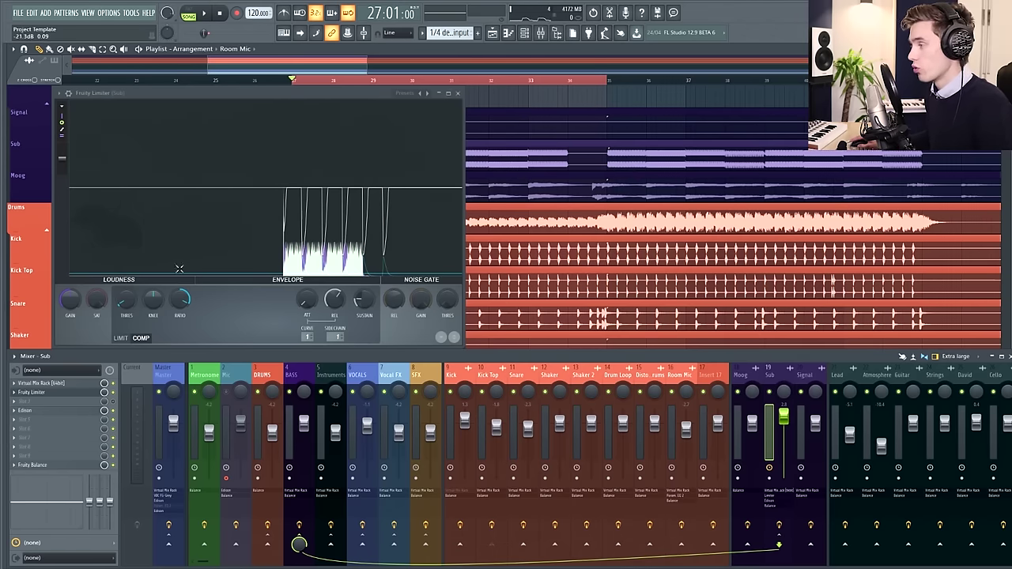
pyautogui.click(457, 94)
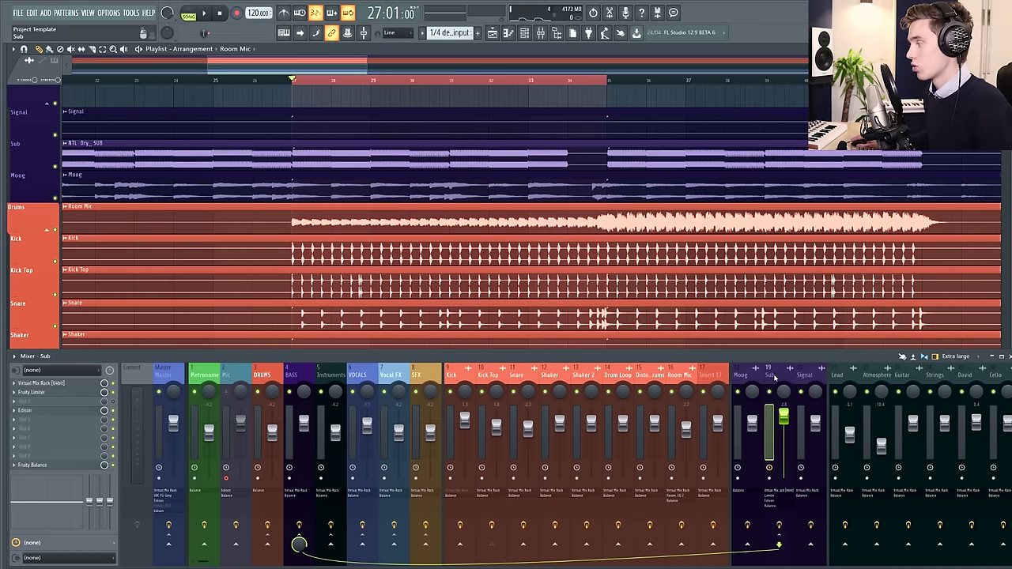
# Inspect the mixer routing of the BASS bus and the Sub track
pyautogui.click(293, 376)
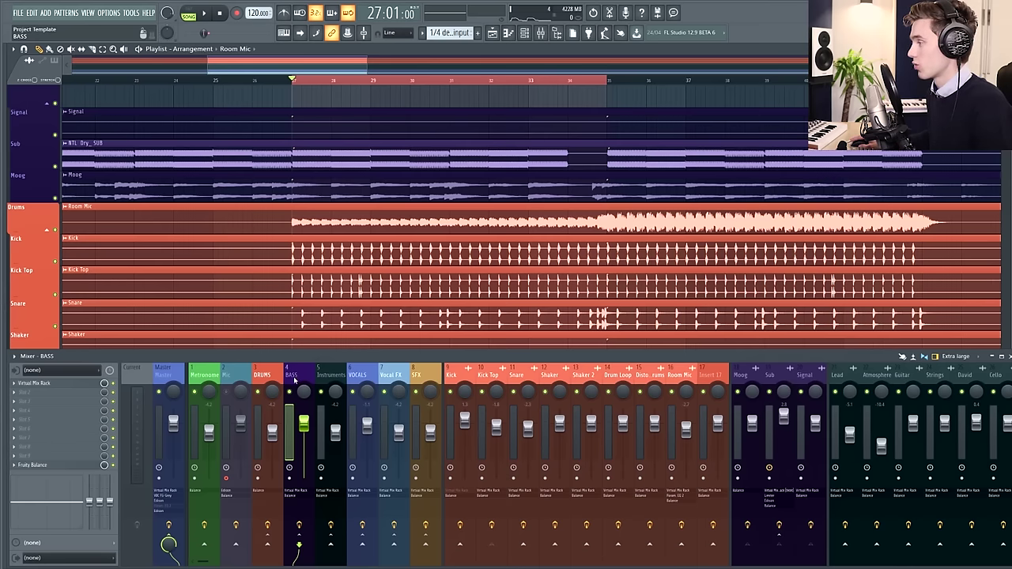
pyautogui.click(770, 375)
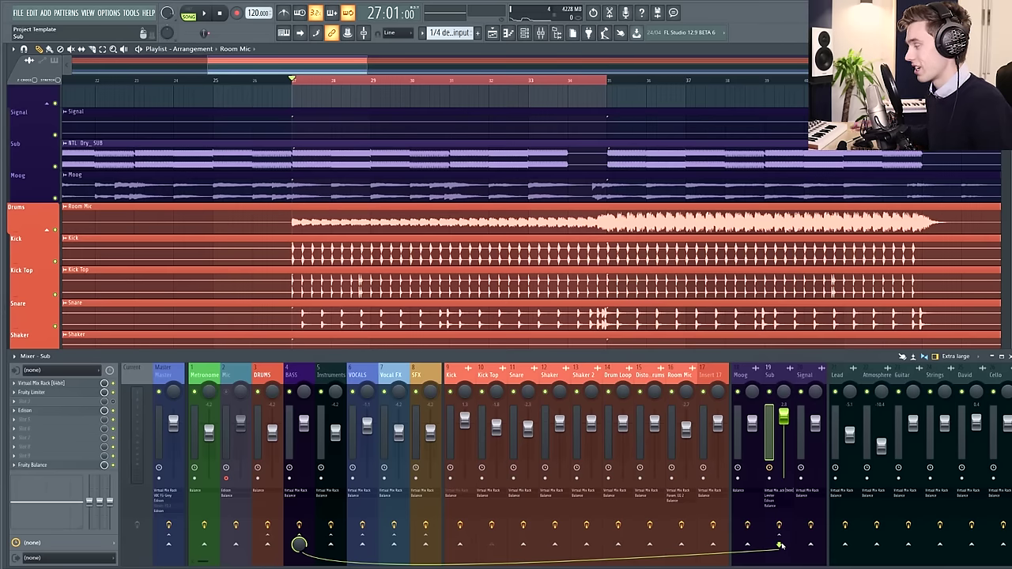
# Try sending the Kick Top track to the Sub track in the mixer and remove that send
pyautogui.click(478, 378)
pyautogui.click(779, 545)
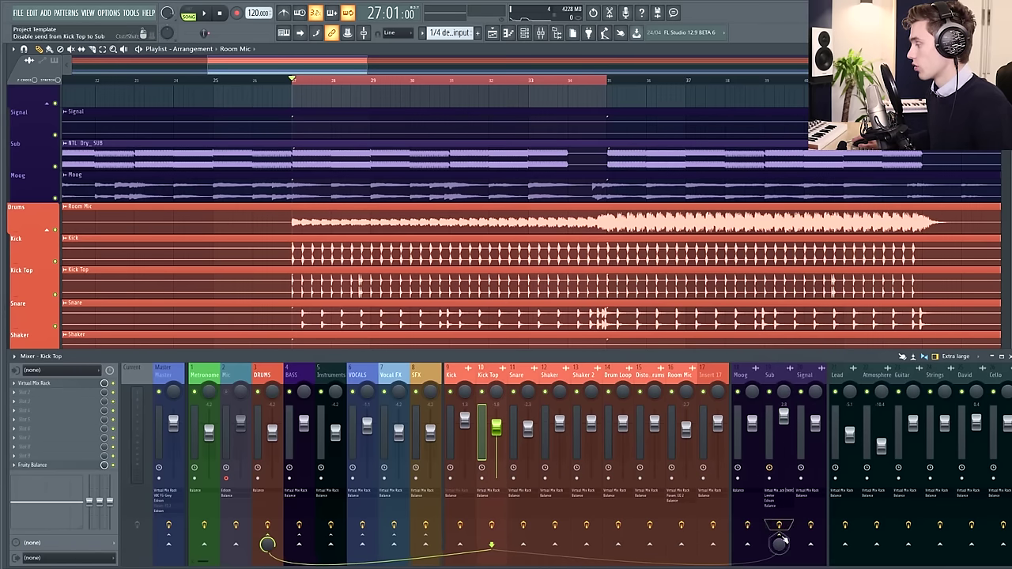
pyautogui.click(779, 544)
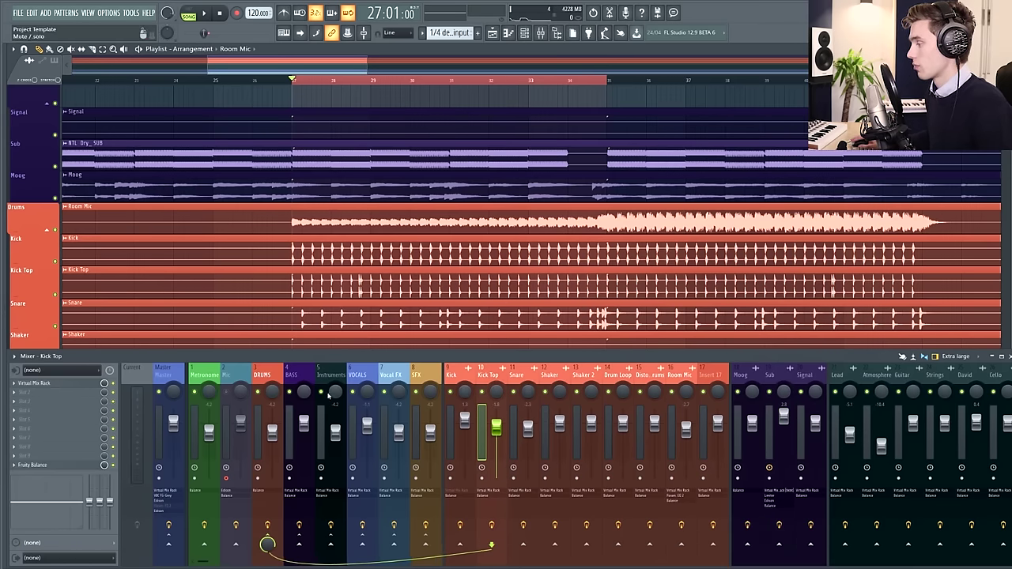
# Load Gross Beat into the third effect slot of the Sub track
pyautogui.click(778, 376)
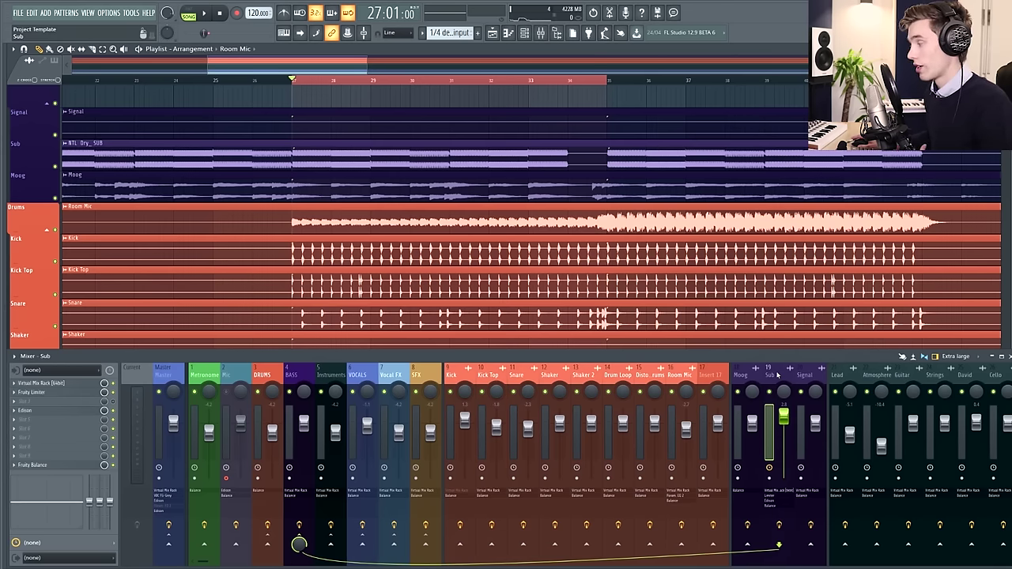
pyautogui.click(15, 405)
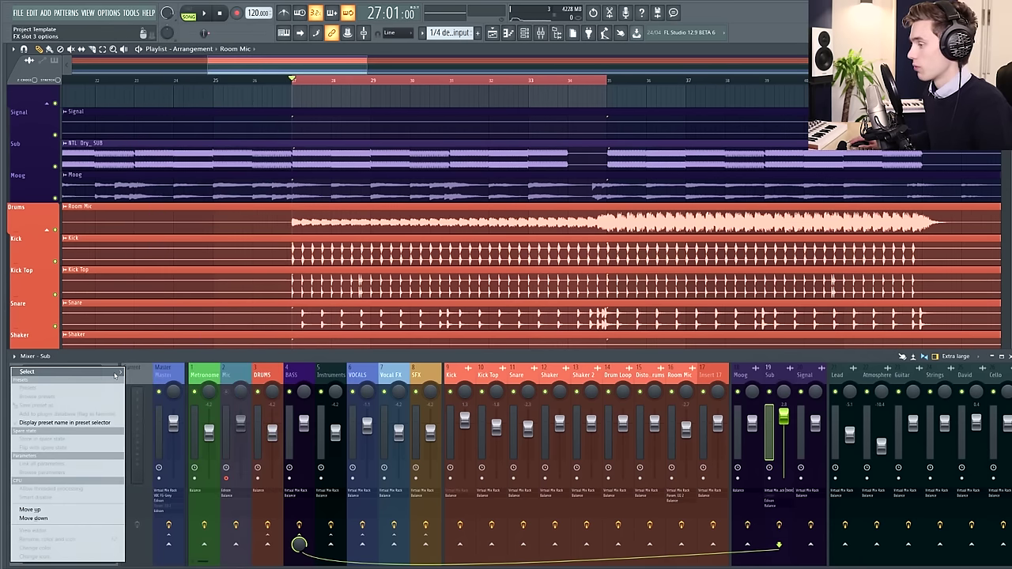
pyautogui.moveTo(115, 375)
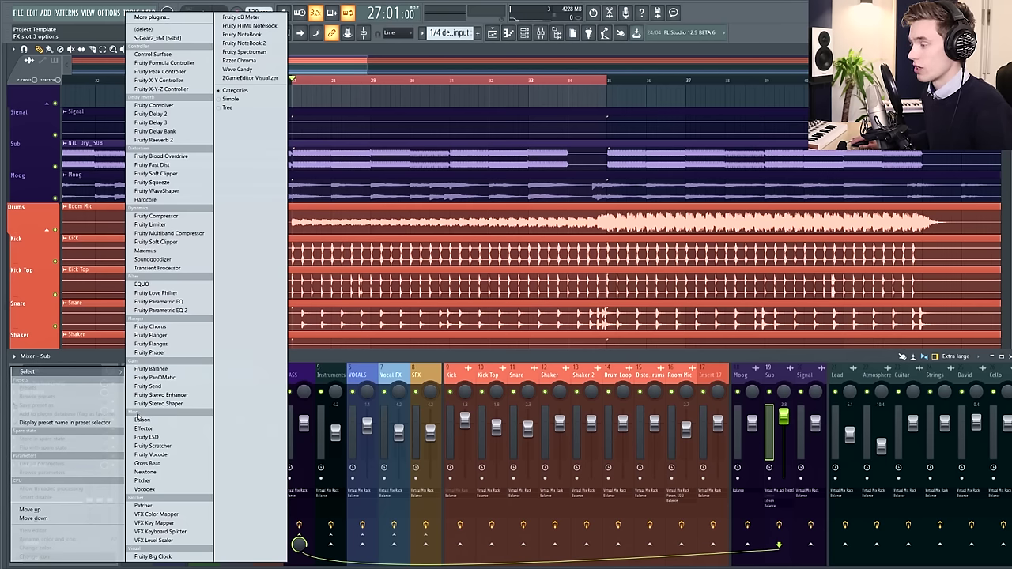
pyautogui.click(147, 463)
pyautogui.moveTo(450, 353); pyautogui.dragTo(512, 393)
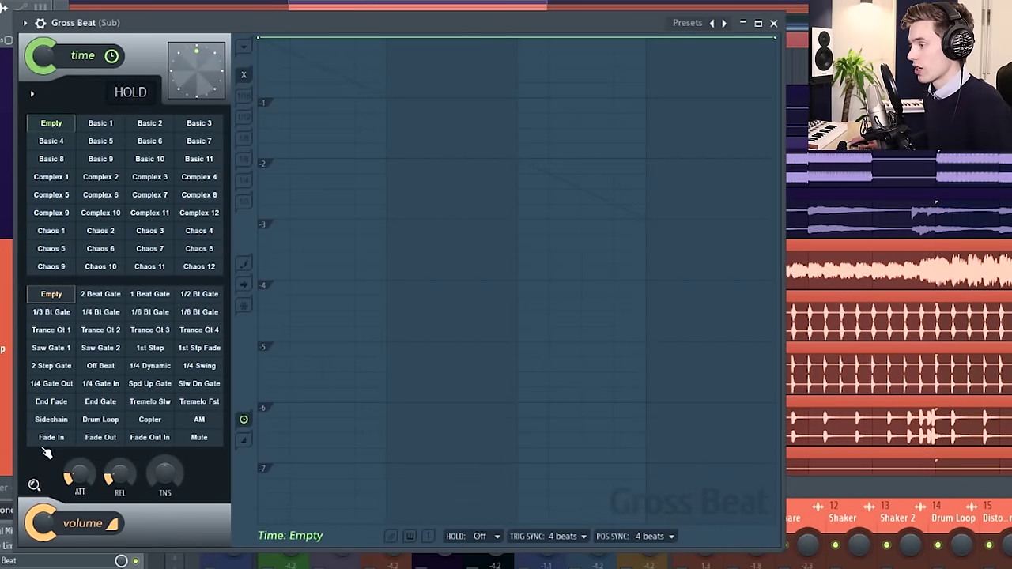
# Apply the Sidechain volume preset in Gross Beat and reposition its window
pyautogui.click(58, 424)
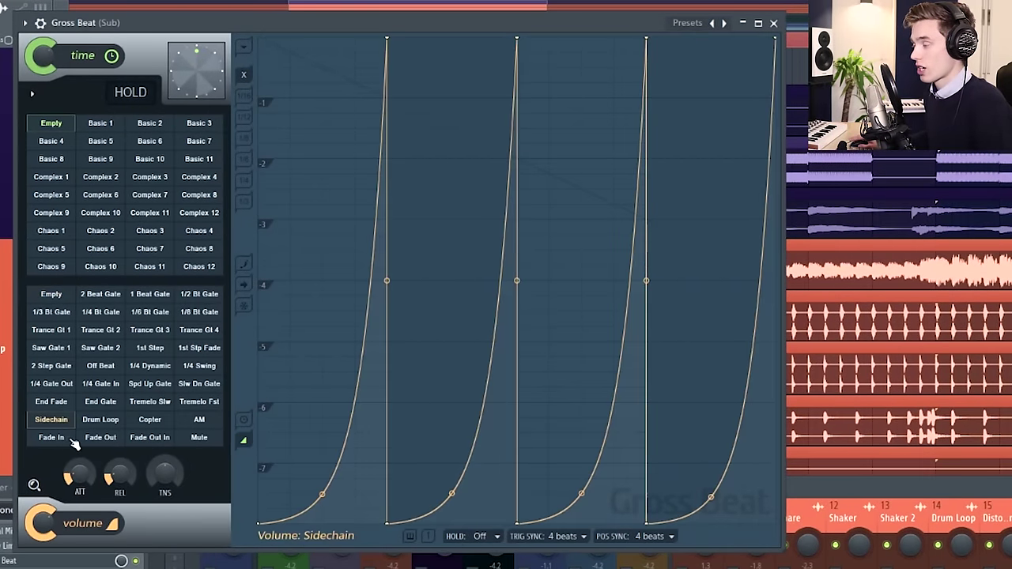
pyautogui.moveTo(421, 24); pyautogui.dragTo(414, 24)
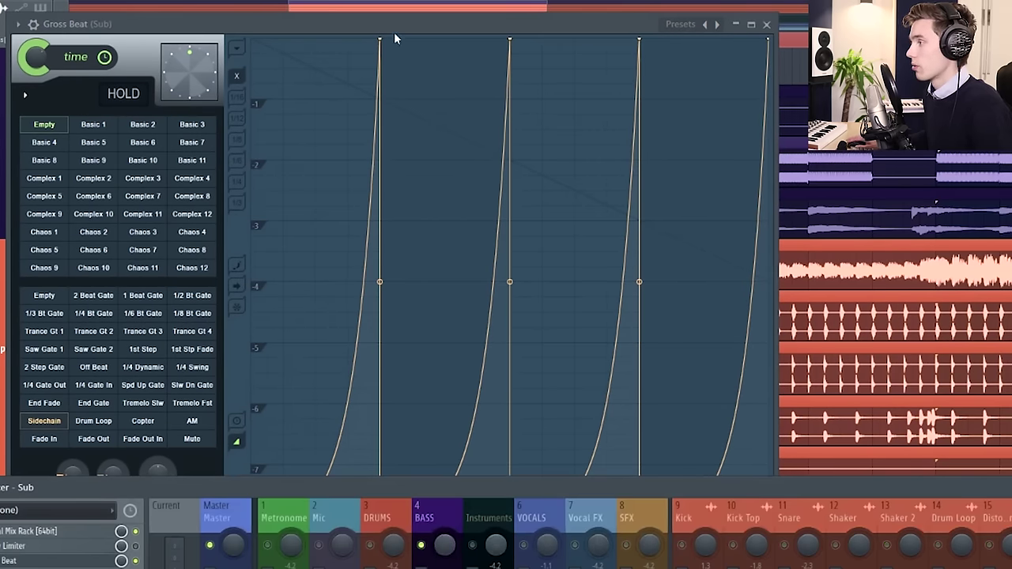
pyautogui.moveTo(401, 22); pyautogui.dragTo(391, 12)
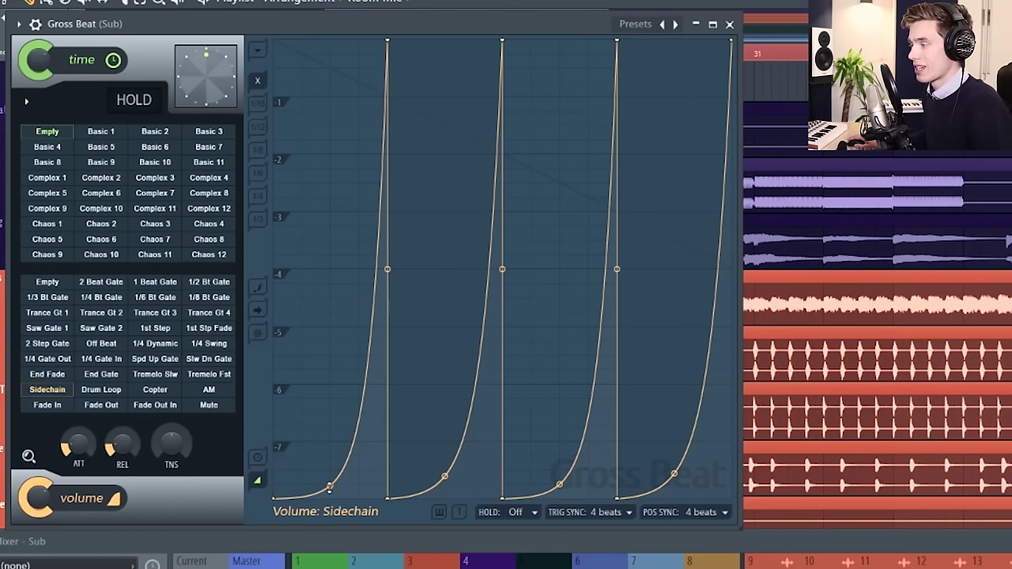
# Straighten all four rising curves of the Sidechain volume envelope into linear ramps and nudge the third ramp's tension point slightly up
pyautogui.rightClick(330, 488)
pyautogui.rightClick(445, 476)
pyautogui.keyDown('alt'); pyautogui.click(558, 483); pyautogui.keyUp('alt')
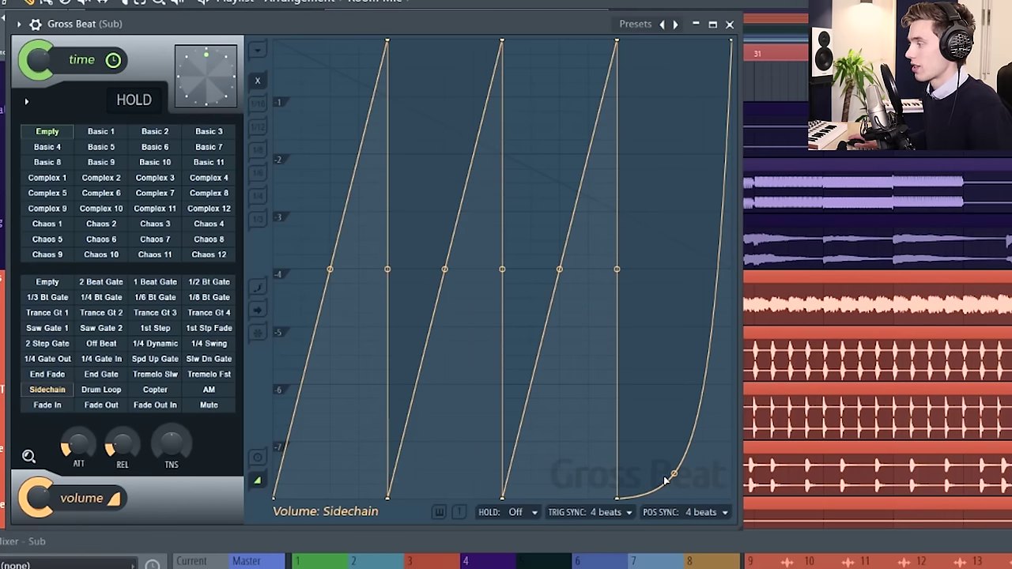
pyautogui.keyDown('alt'); pyautogui.click(673, 474); pyautogui.keyUp('alt')
pyautogui.moveTo(559, 269)
pyautogui.mouseDown()
pyautogui.moveTo(559, 156)
pyautogui.moveTo(559, 278)
pyautogui.moveTo(567, 253)
pyautogui.mouseUp()
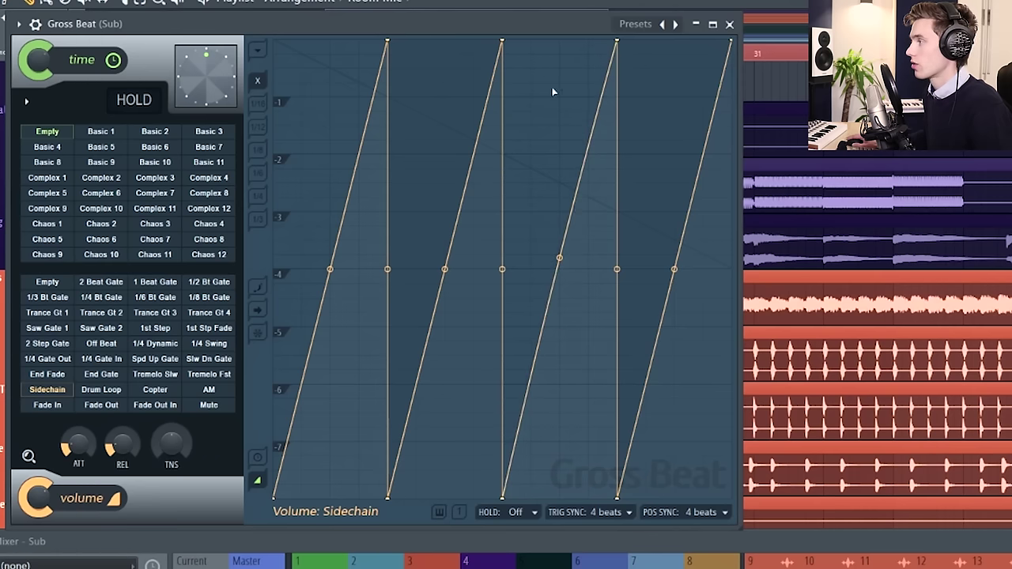
# Try bowing the first and second volume ramps strongly upward, and return both to nearly straight lines
pyautogui.moveTo(330, 270); pyautogui.dragTo(330, 69)
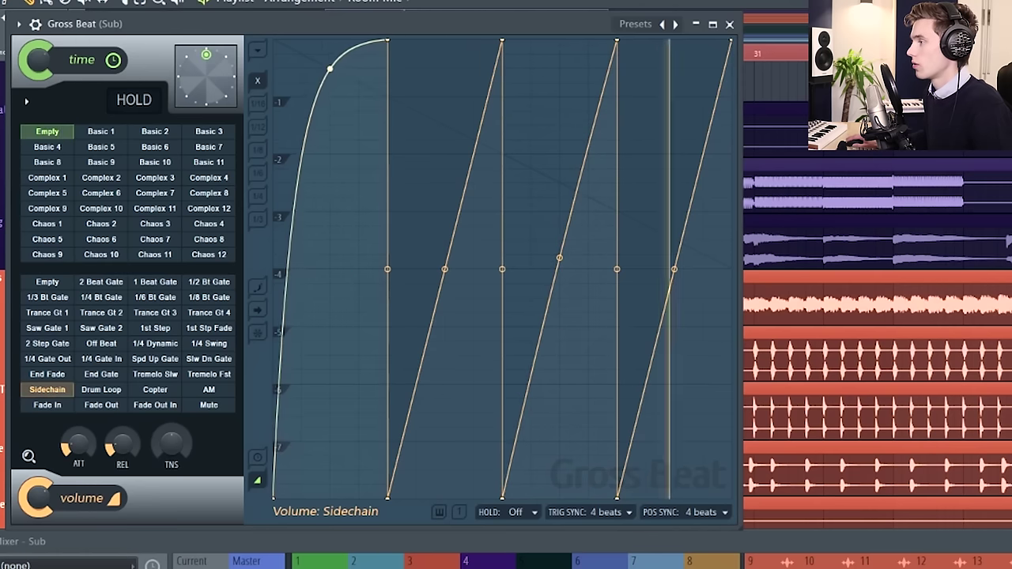
pyautogui.moveTo(444, 269); pyautogui.dragTo(444, 71)
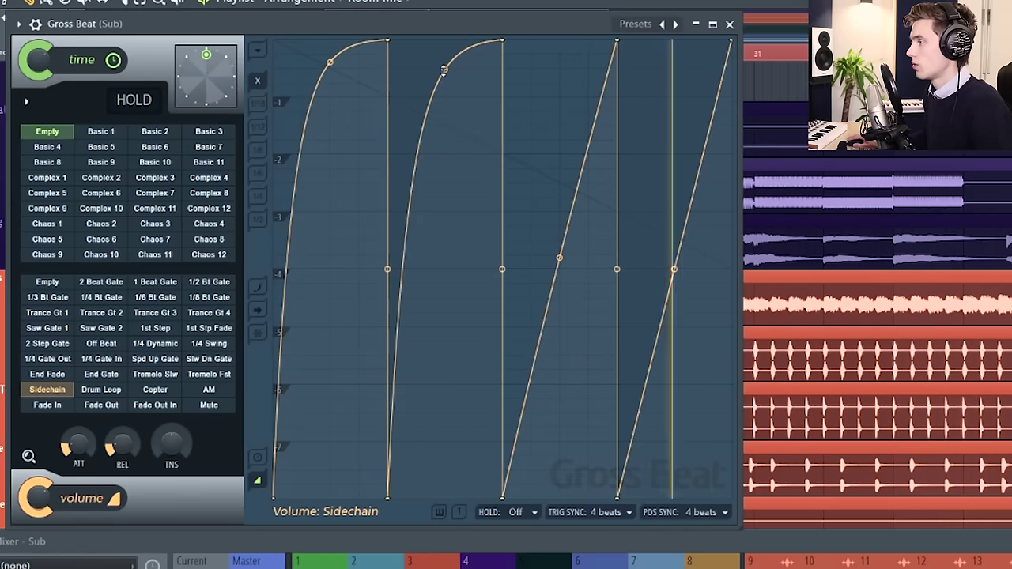
pyautogui.moveTo(444, 69); pyautogui.dragTo(444, 269)
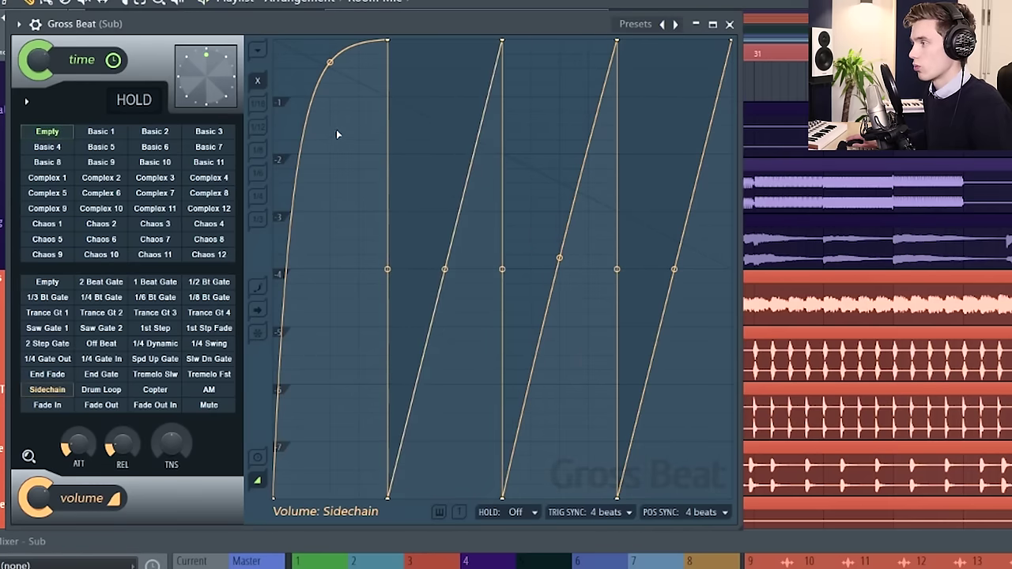
pyautogui.moveTo(332, 64); pyautogui.dragTo(330, 276)
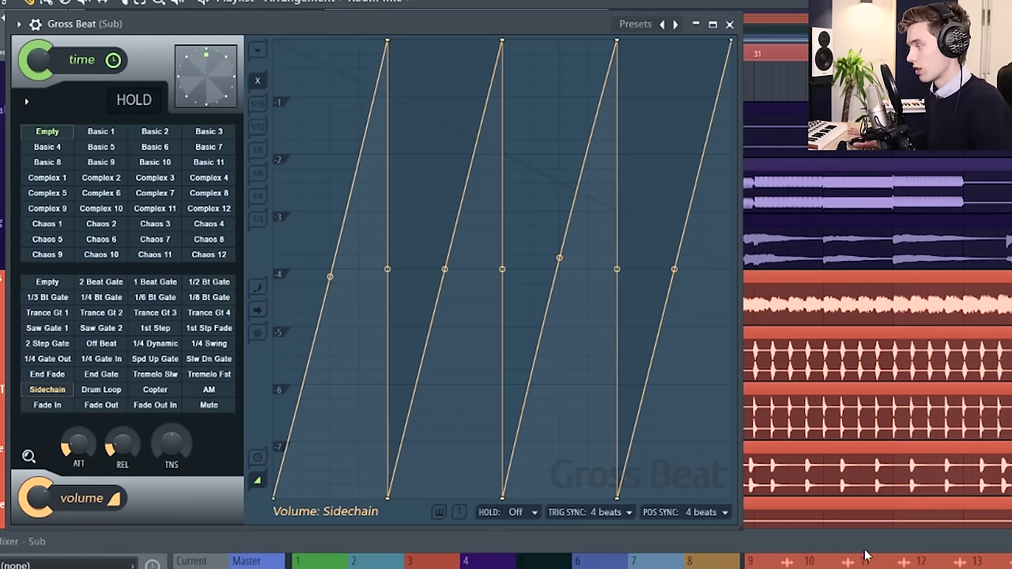
# Bow the second volume ramp moderately upward, with Gross Beat's window moved clear of the mixer tracks and playlist ruler
pyautogui.click(522, 561)
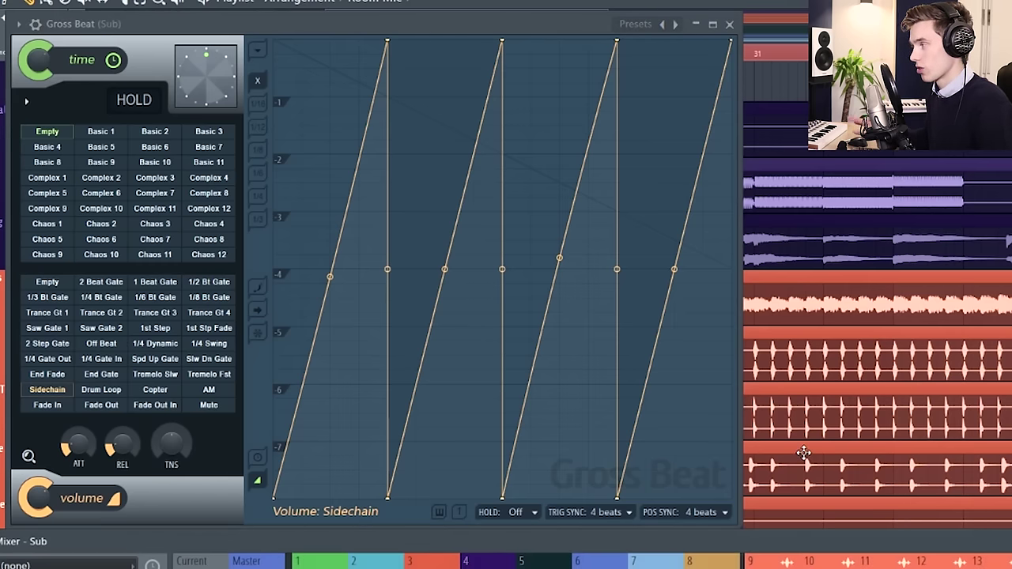
pyautogui.moveTo(482, 22); pyautogui.dragTo(457, 104)
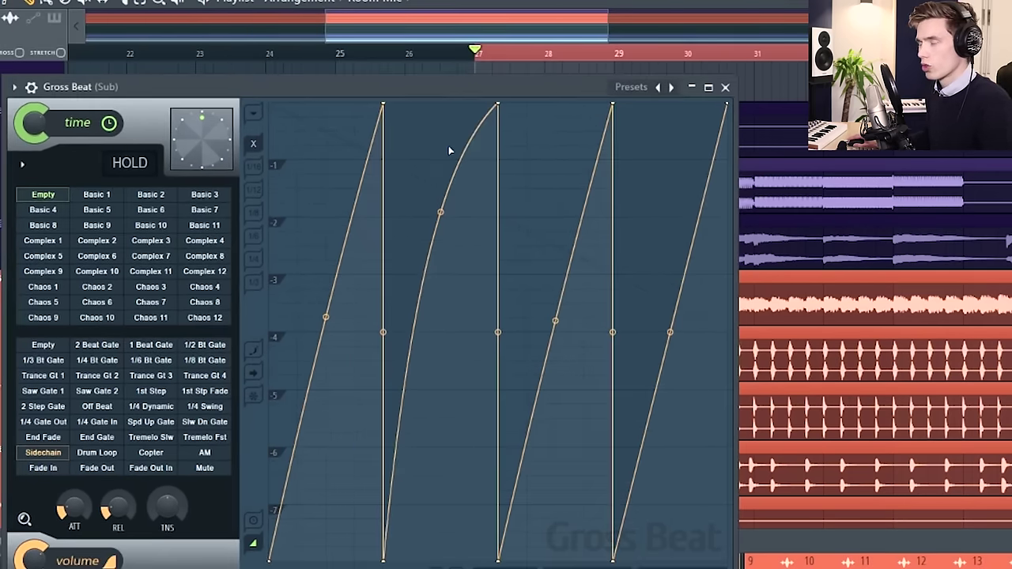
pyautogui.moveTo(440, 215)
pyautogui.mouseDown()
pyautogui.moveTo(438, 197)
pyautogui.moveTo(441, 332)
pyautogui.moveTo(441, 224)
pyautogui.mouseUp()
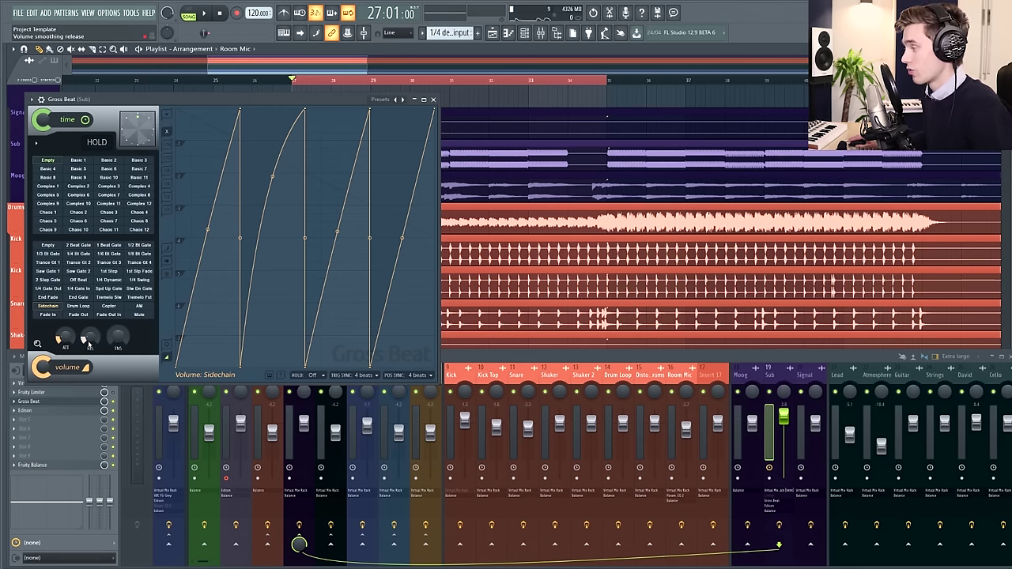
# Open Edison on the Sub track beside Gross Beat and start recording
pyautogui.click(26, 410)
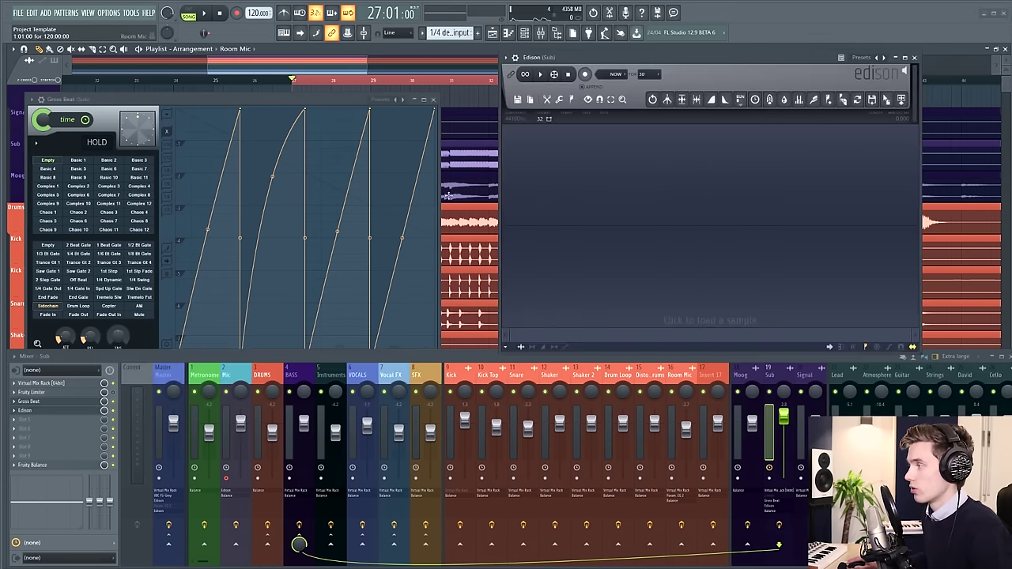
pyautogui.moveTo(355, 103); pyautogui.dragTo(352, 84)
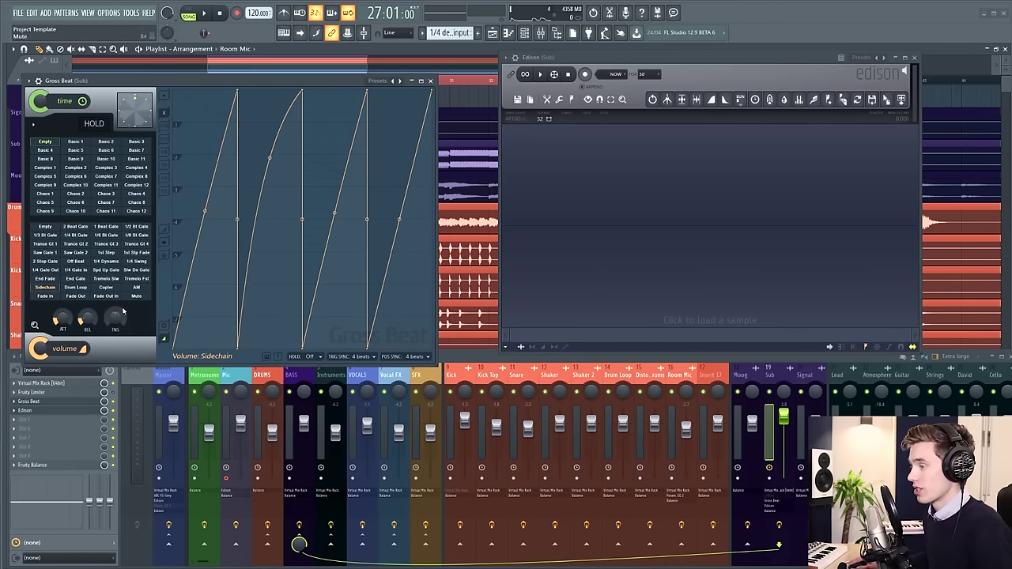
pyautogui.click(585, 73)
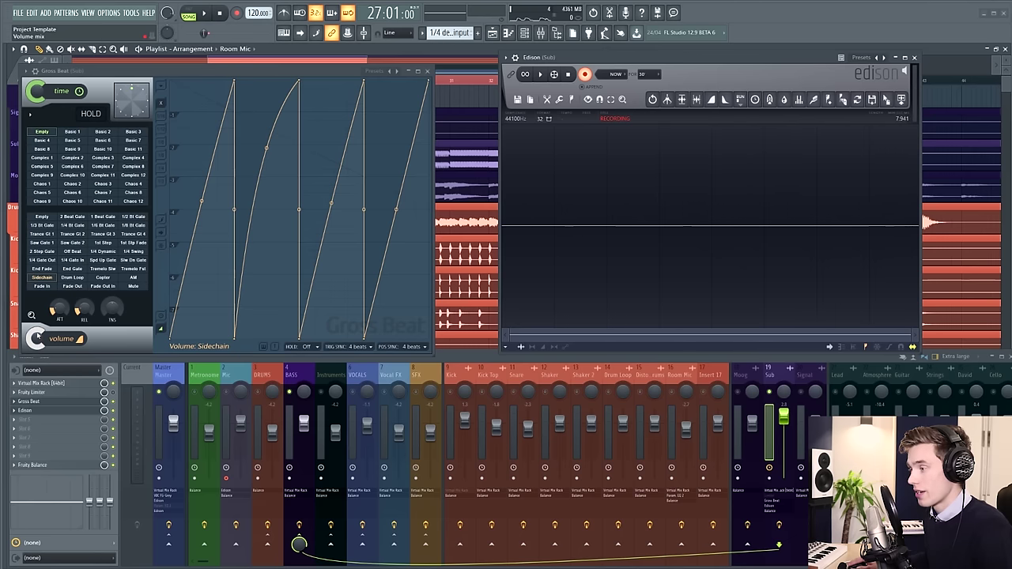
# Record the song's playback in Edison while varying Gross Beat's volume mix, and stop playback
pyautogui.moveTo(37, 339)
pyautogui.mouseDown()
pyautogui.moveTo(36, 412)
pyautogui.moveTo(36, 339)
pyautogui.mouseUp()
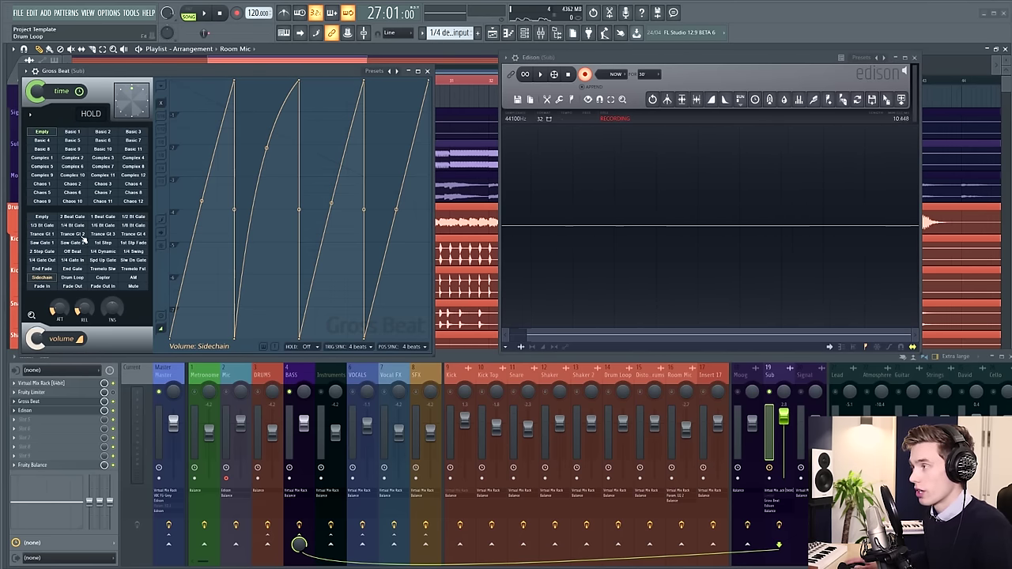
pyautogui.click(209, 15)
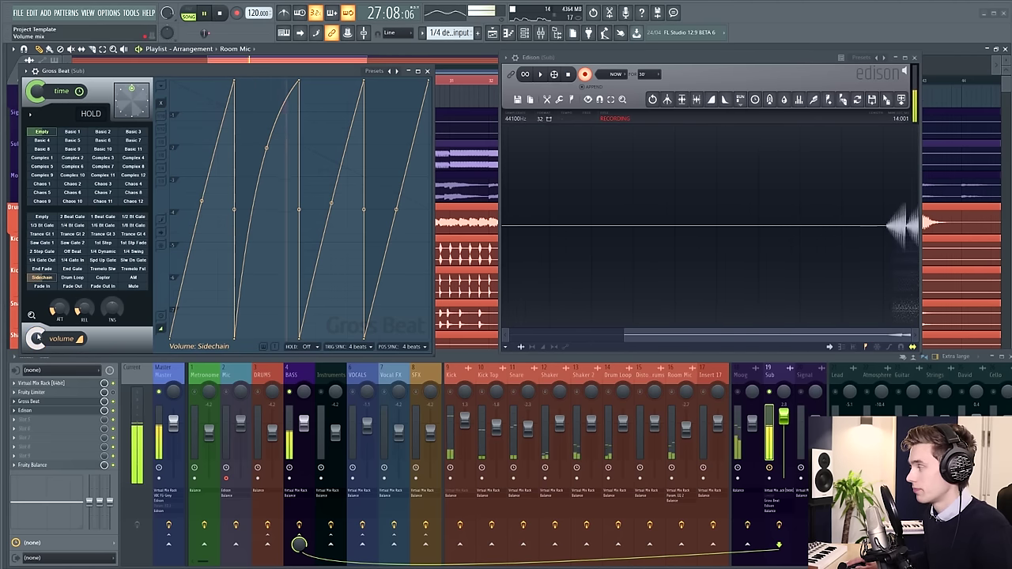
pyautogui.moveTo(33, 339)
pyautogui.mouseDown()
pyautogui.moveTo(33, 390)
pyautogui.moveTo(38, 341)
pyautogui.mouseUp()
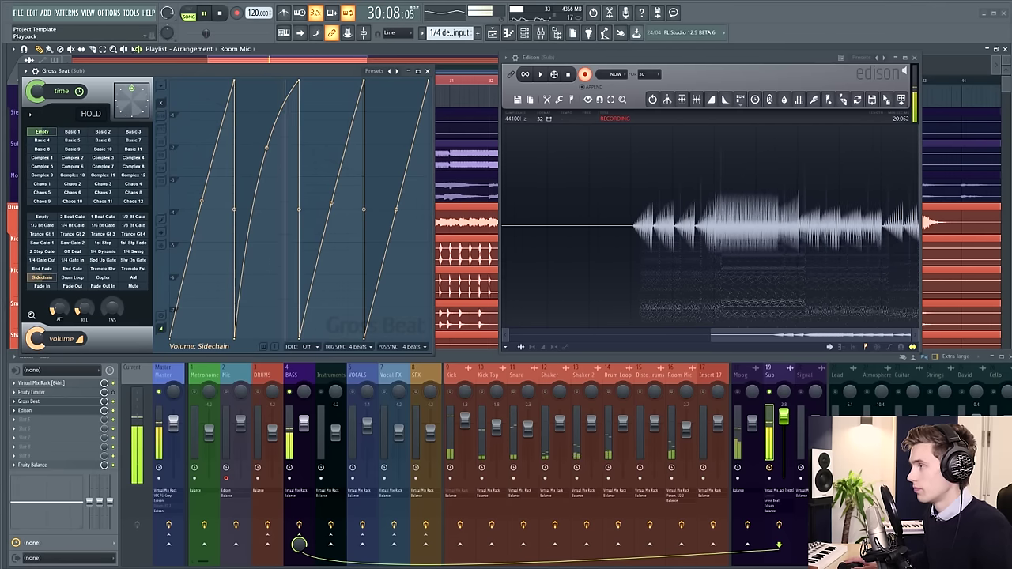
pyautogui.click(220, 13)
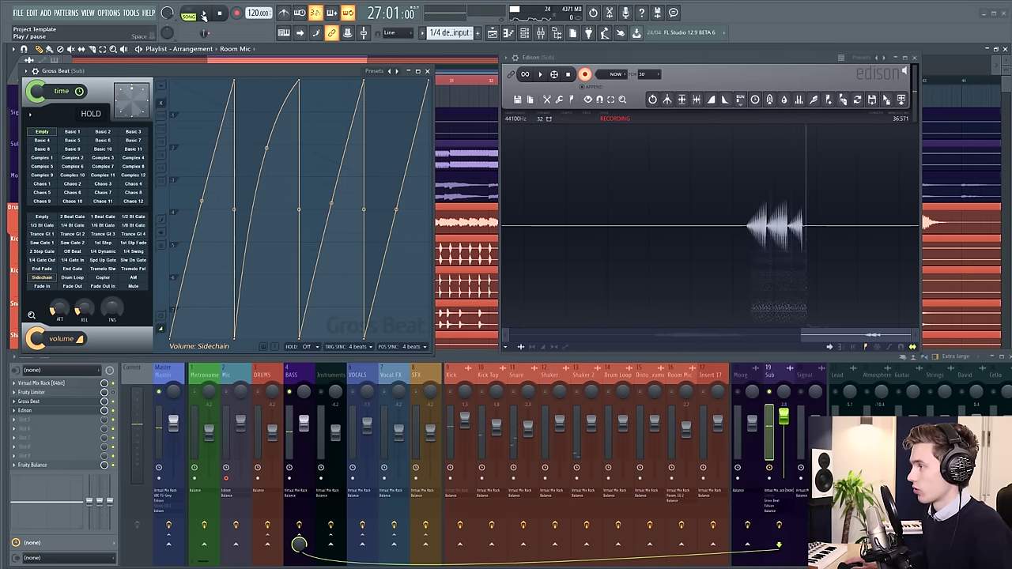
# Record another playback pass with Gross Beat's volume smoothing attack and release at minimum, lowering the tension from 100%, and stop playback
pyautogui.click(203, 14)
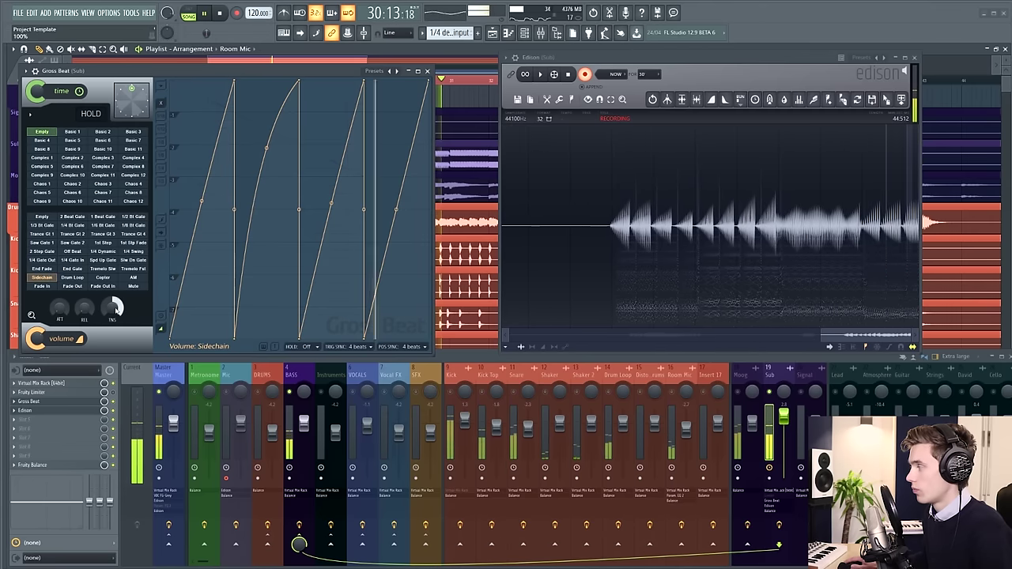
pyautogui.moveTo(116, 309); pyautogui.dragTo(116, 361)
pyautogui.press('space')
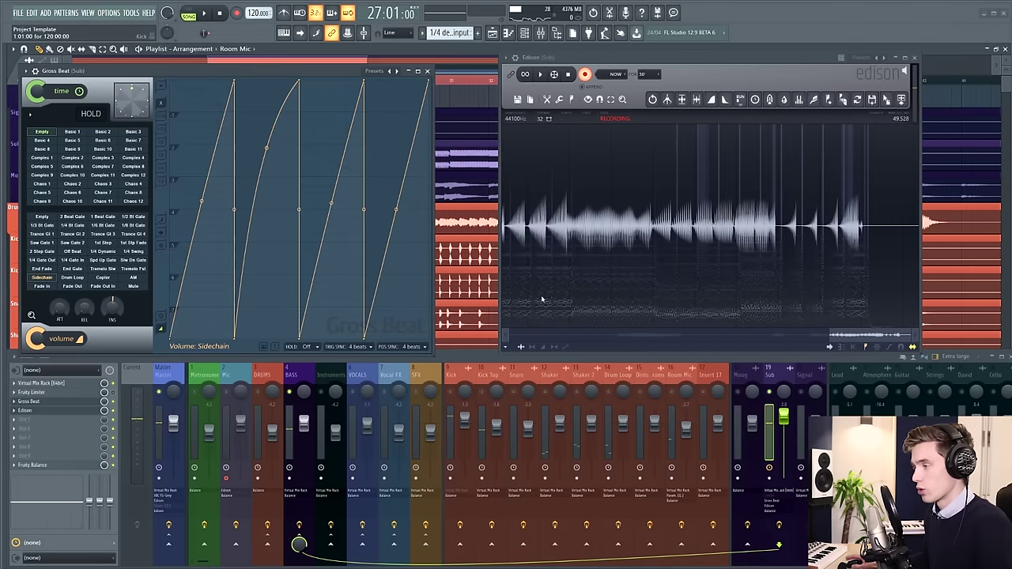